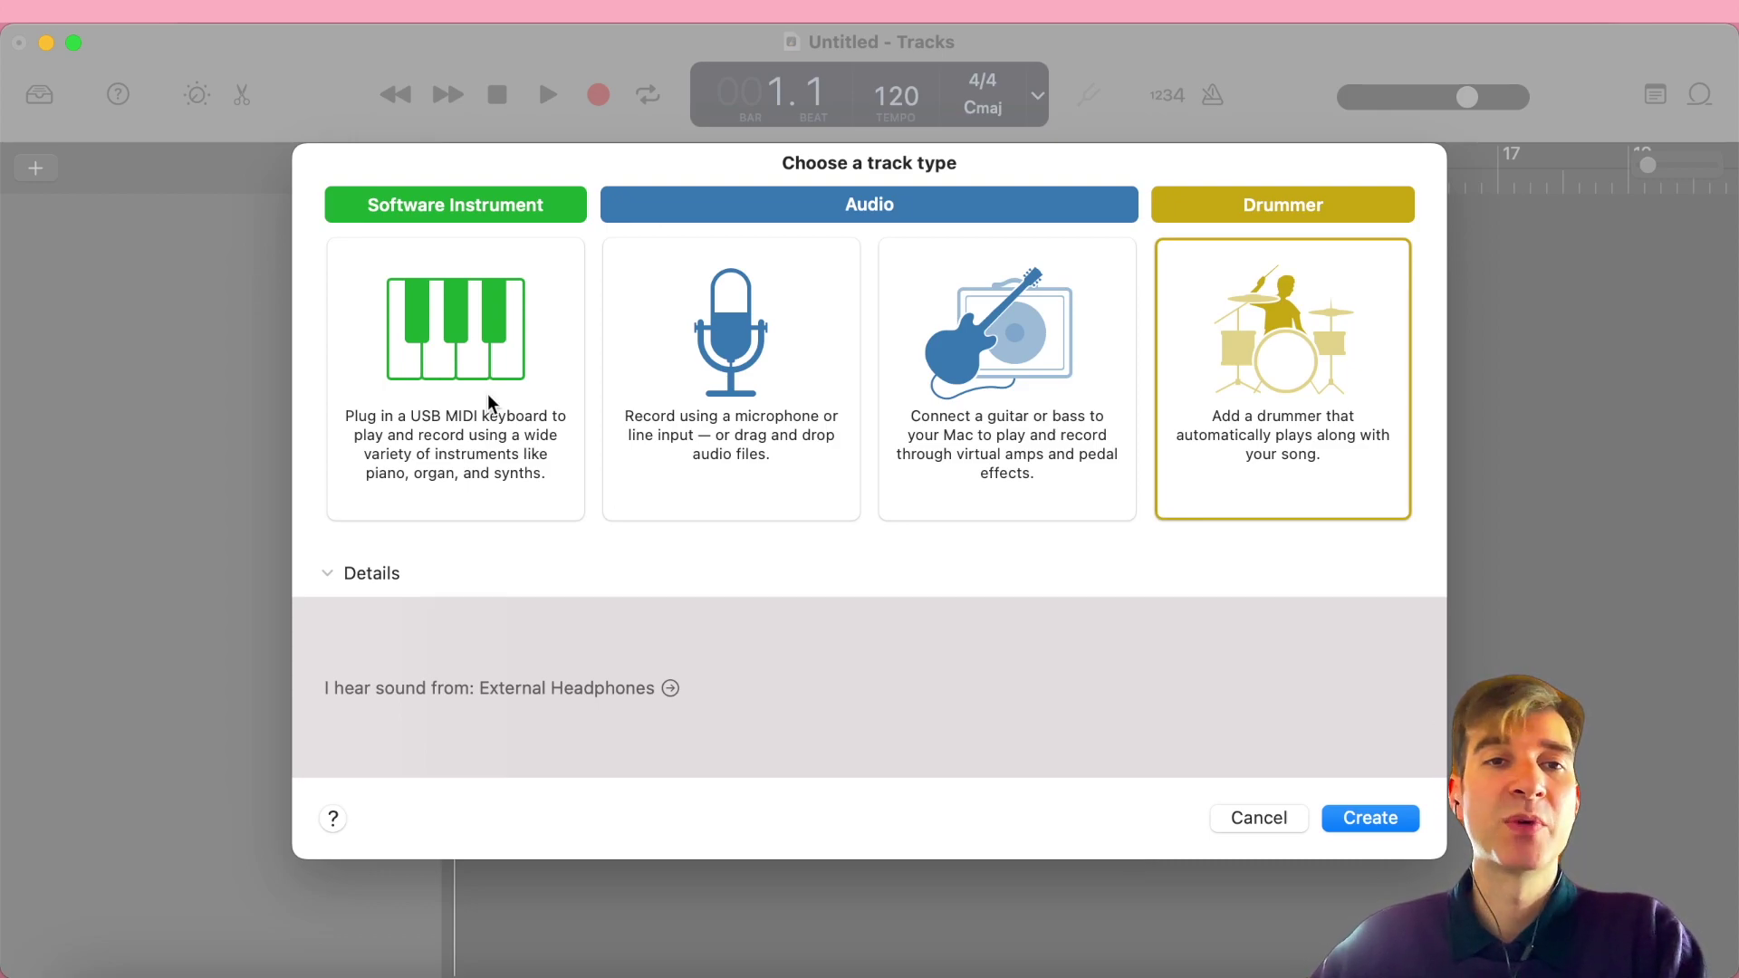
Create a software instrument track and load the Vintage B3 Organ's Heavy Metal Organ patch.
{"action": "left_click", "coordinate": [440, 326]}
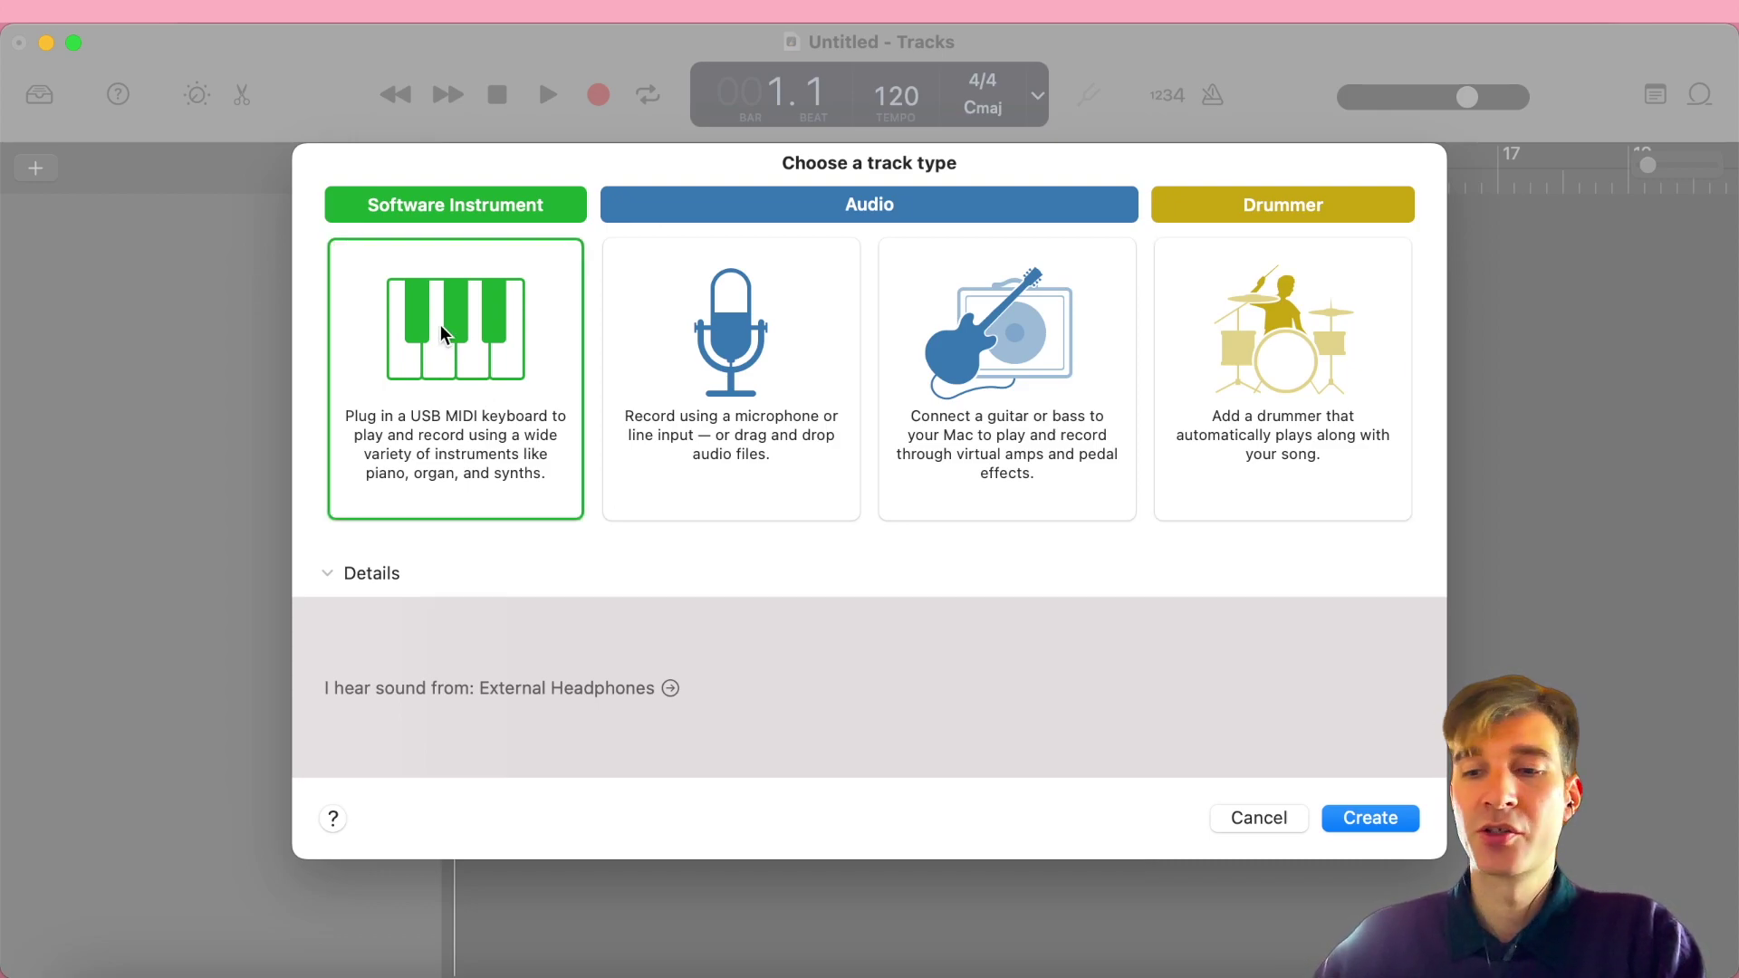
{"action": "key", "text": "Return"}
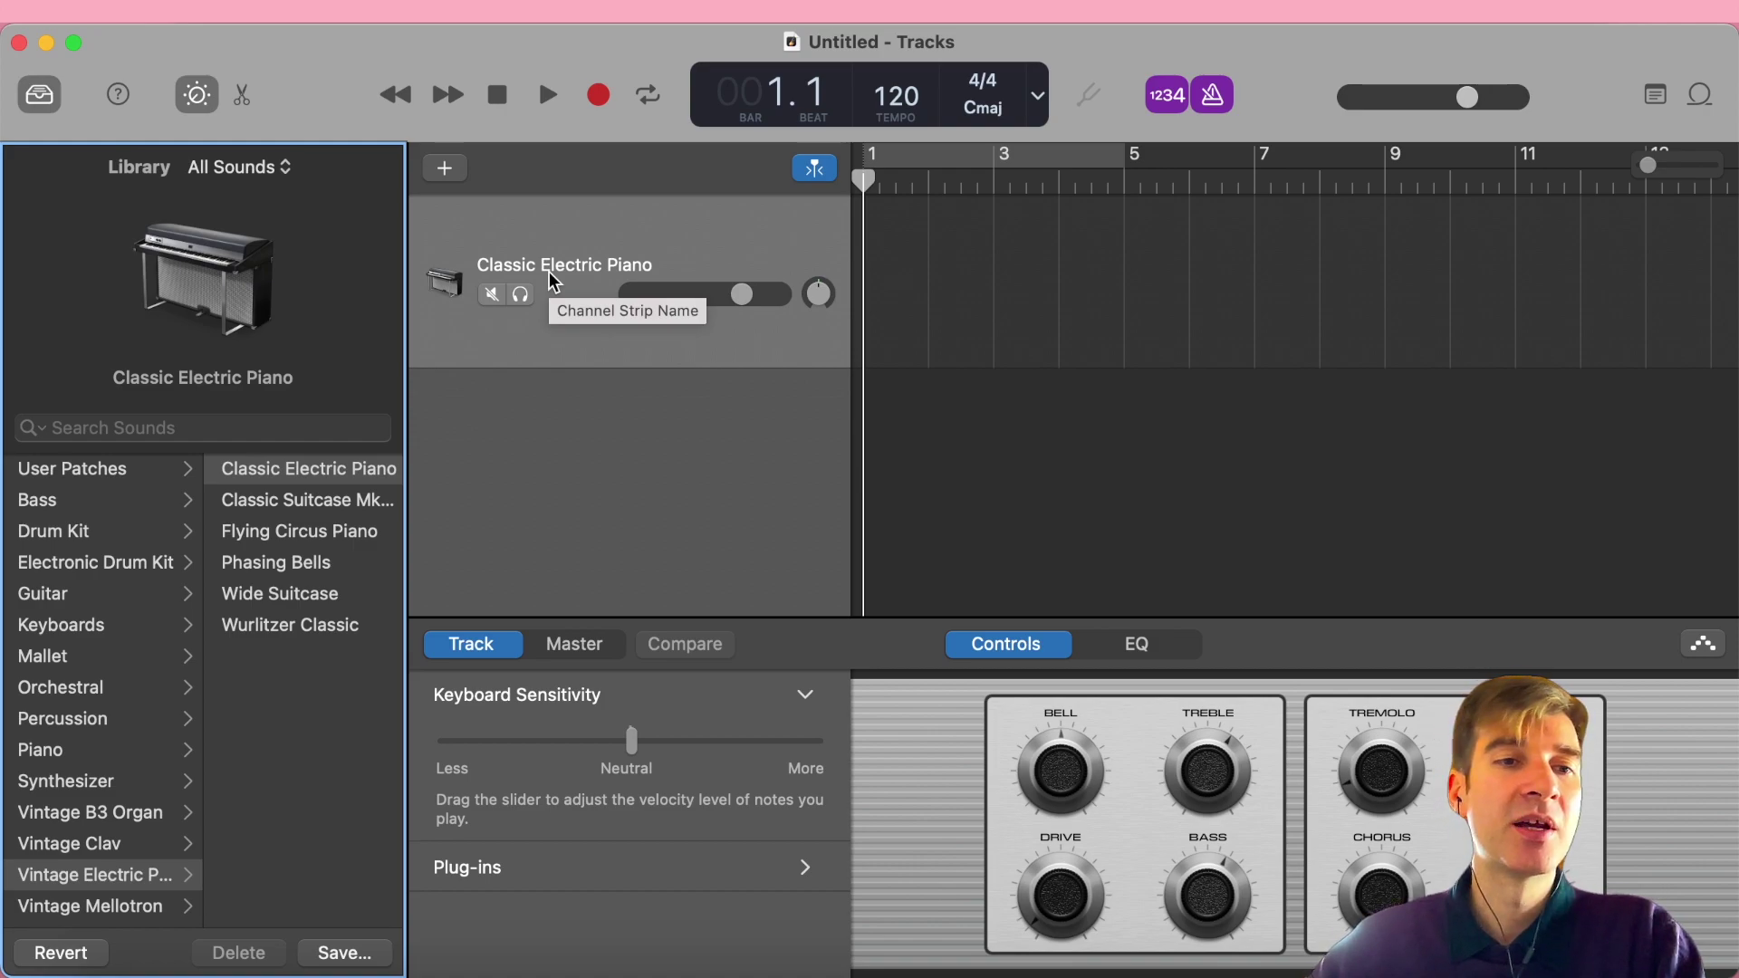
{"action": "left_click", "coordinate": [74, 815]}
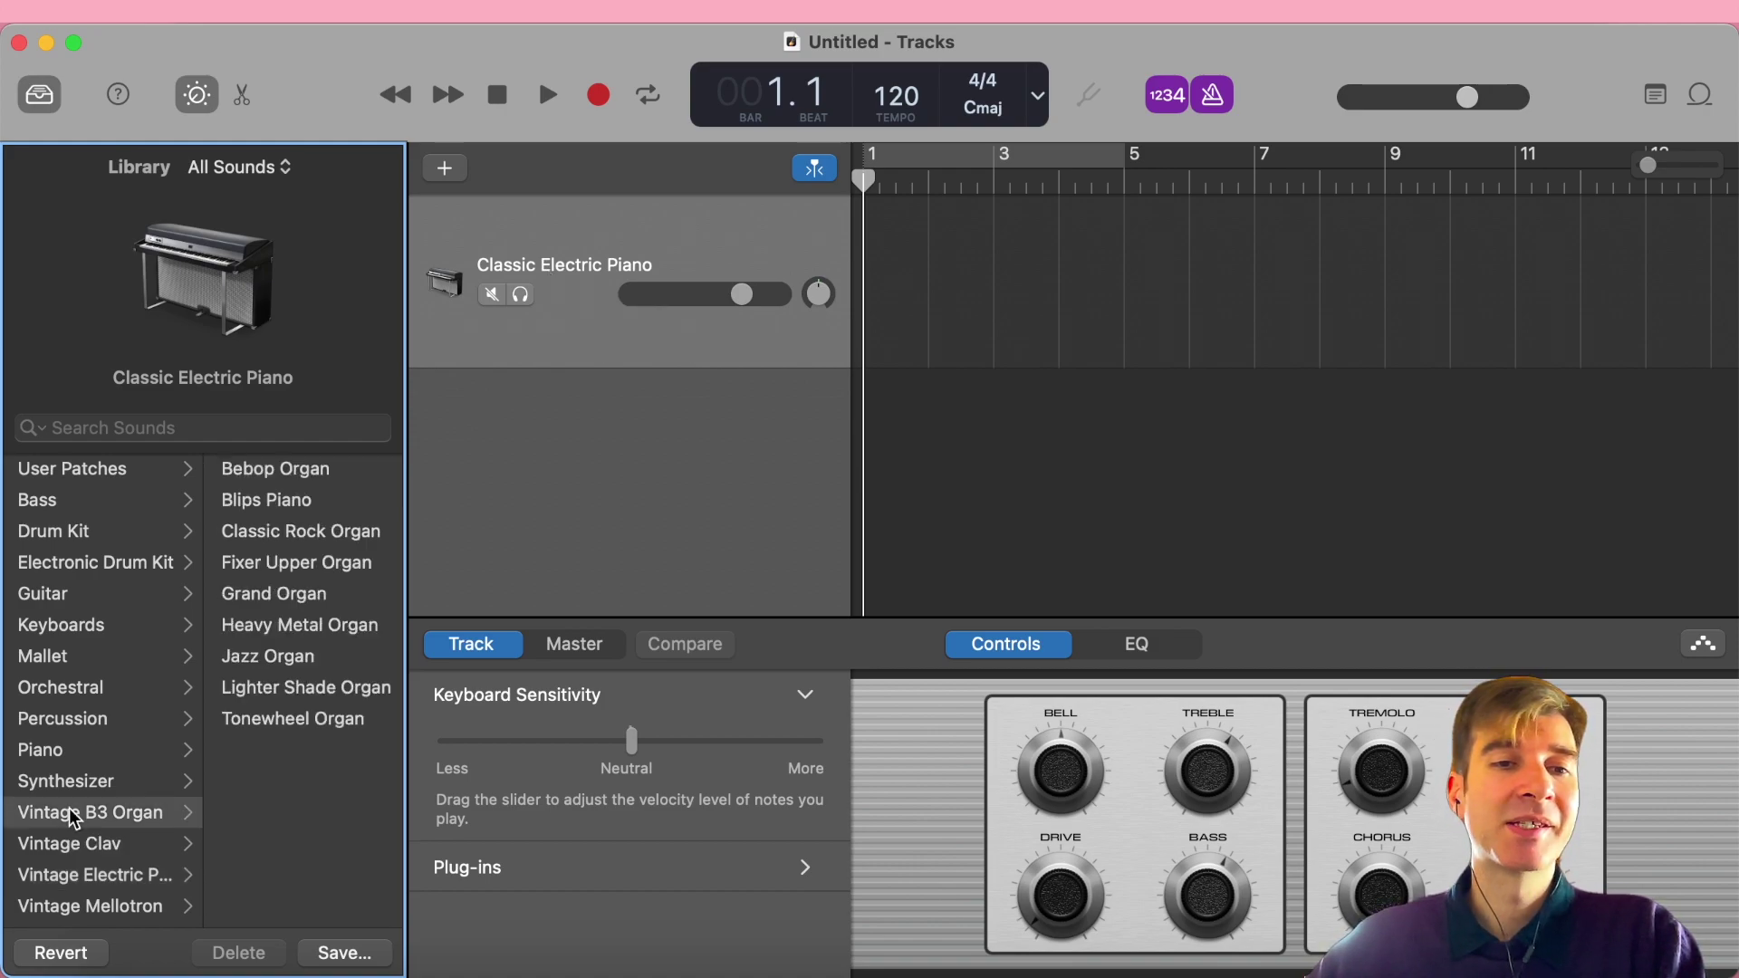
{"action": "left_click", "coordinate": [308, 635]}
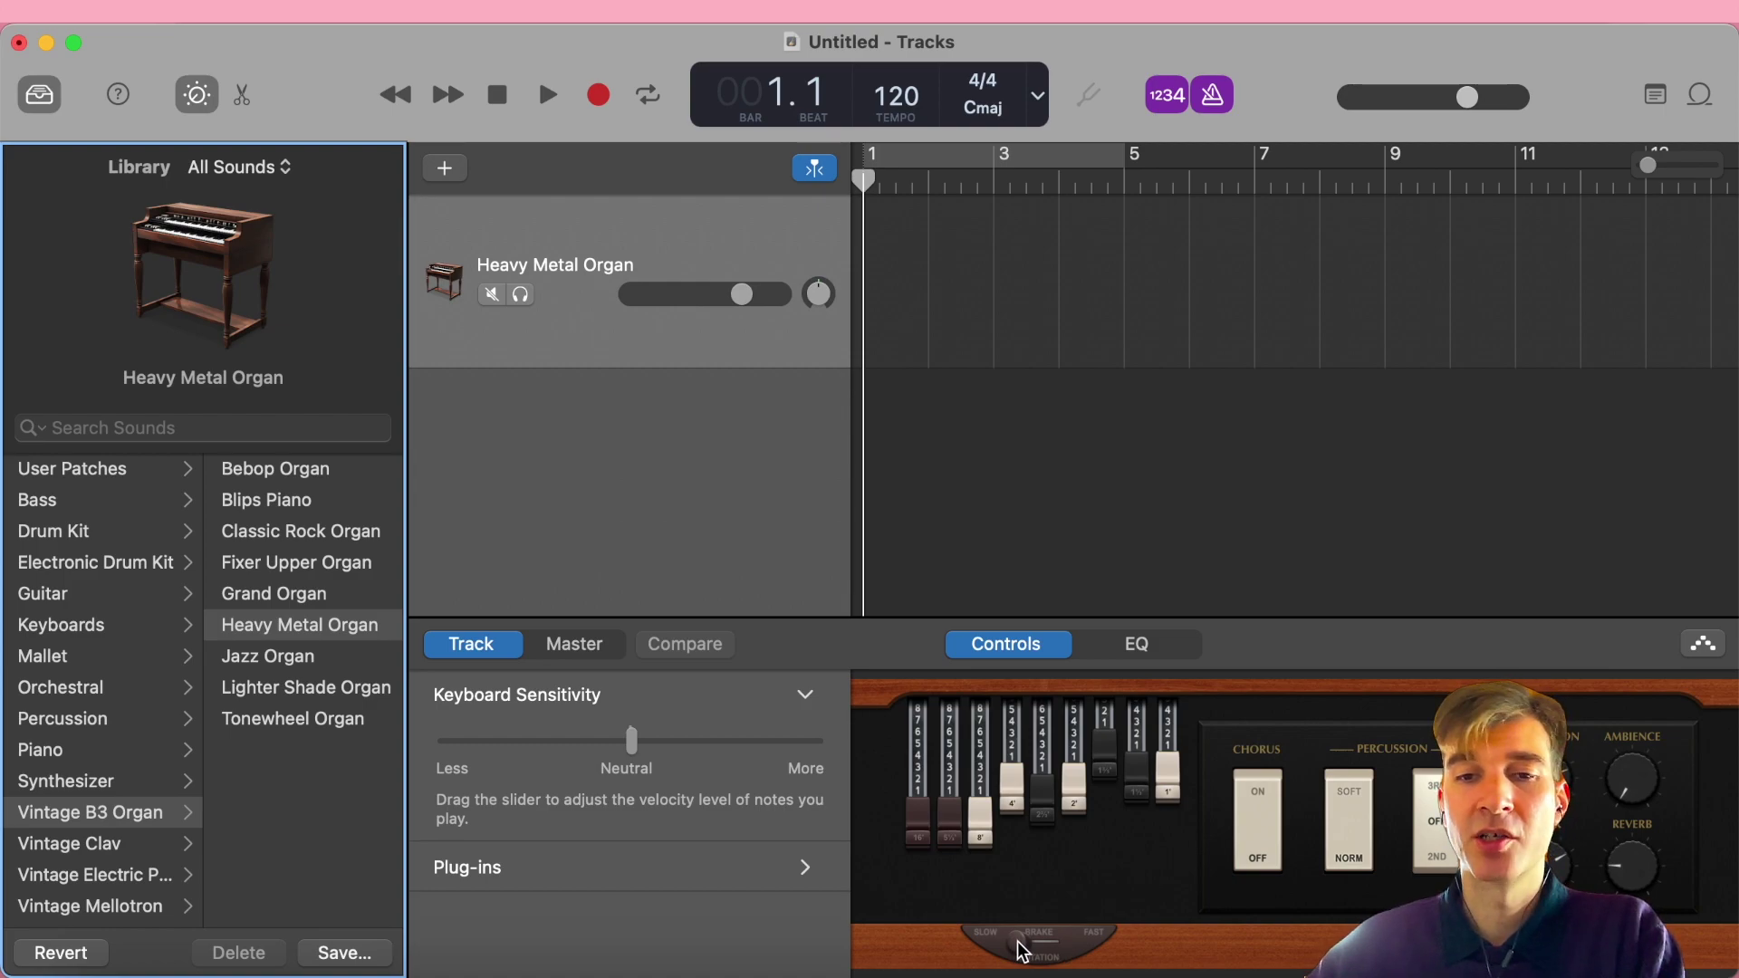
{"action": "left_click_drag", "start_coordinate": [1022, 946], "coordinate": [1118, 964]}
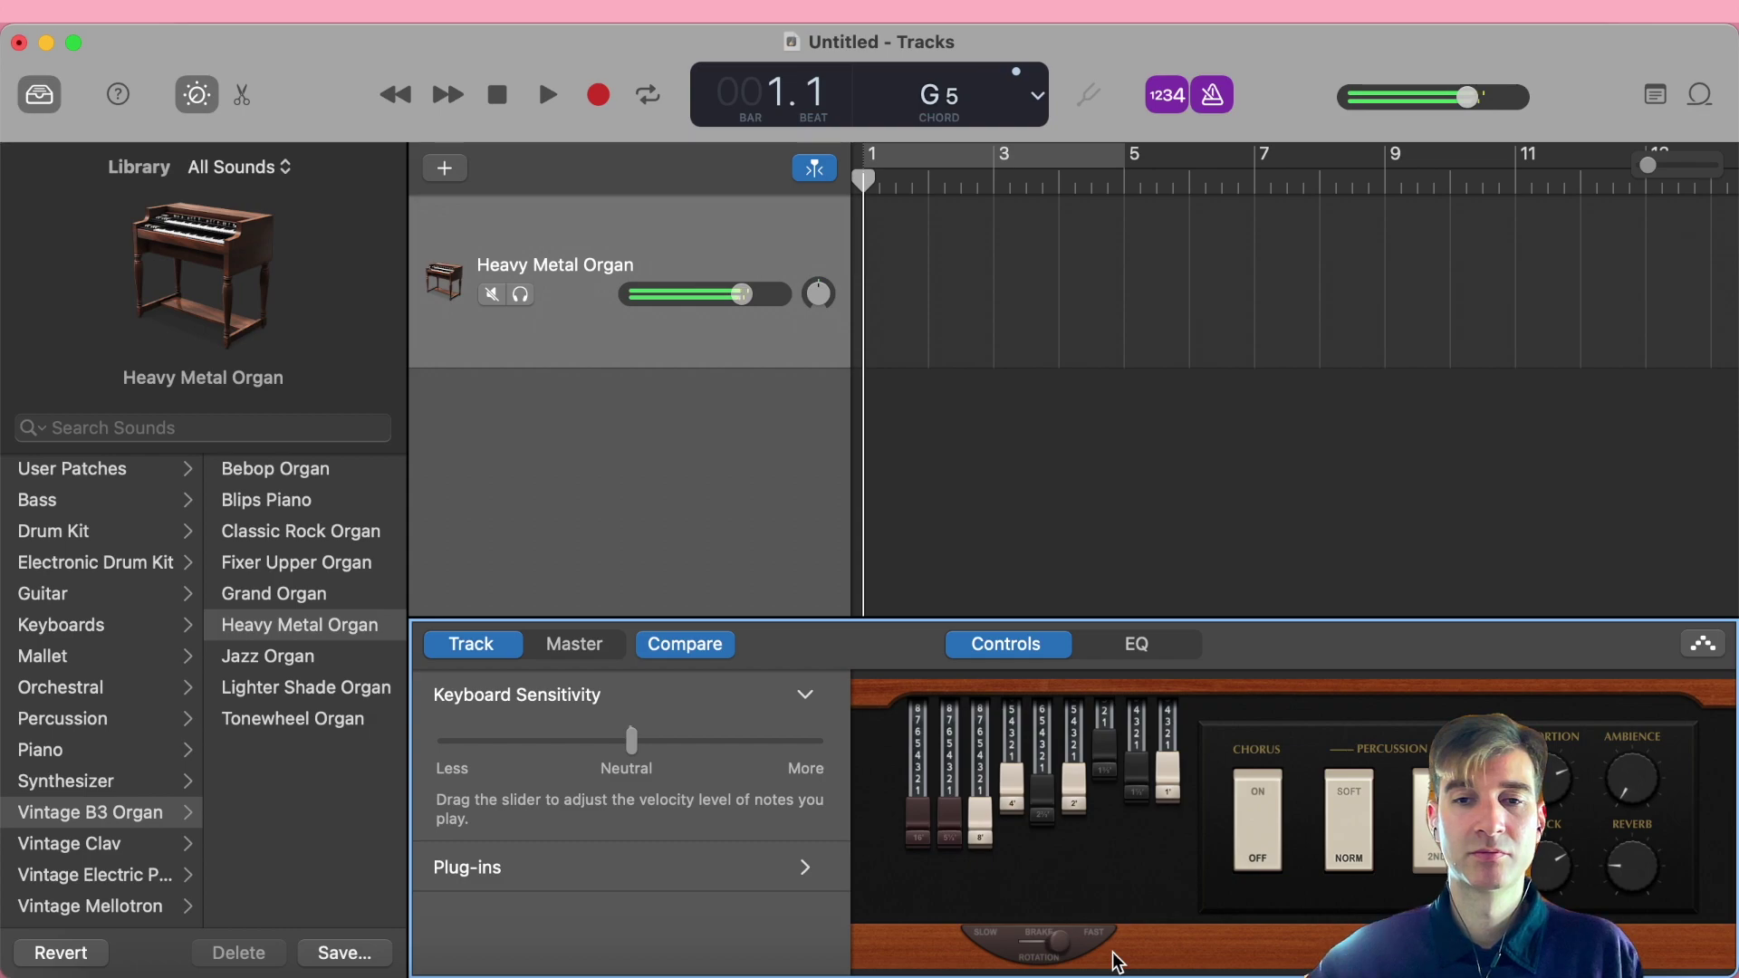
Drag the organ's Rotation switch back toward Slow, then show the Synthesizer sound categories.
{"action": "left_click_drag", "start_coordinate": [1061, 945], "coordinate": [967, 947]}
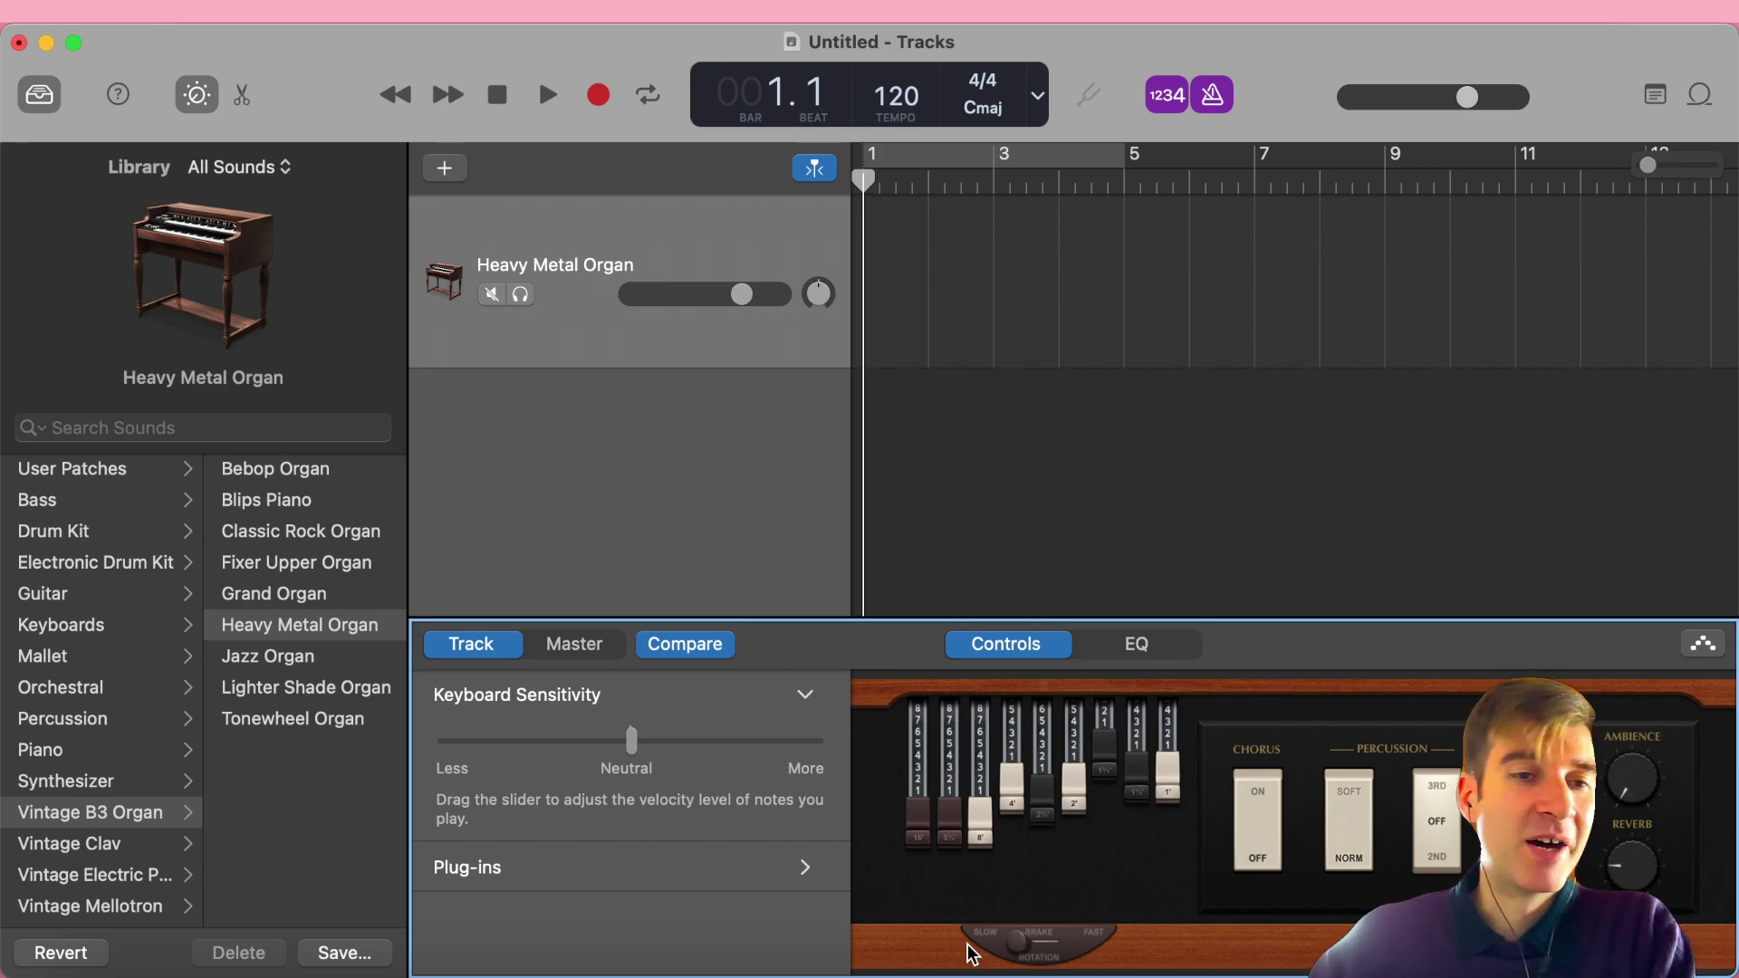
{"action": "left_click", "coordinate": [108, 781]}
Load the Synthesizer > Lead patch Vox Box Lead, discarding the organ changes.
{"action": "left_click", "coordinate": [262, 655]}
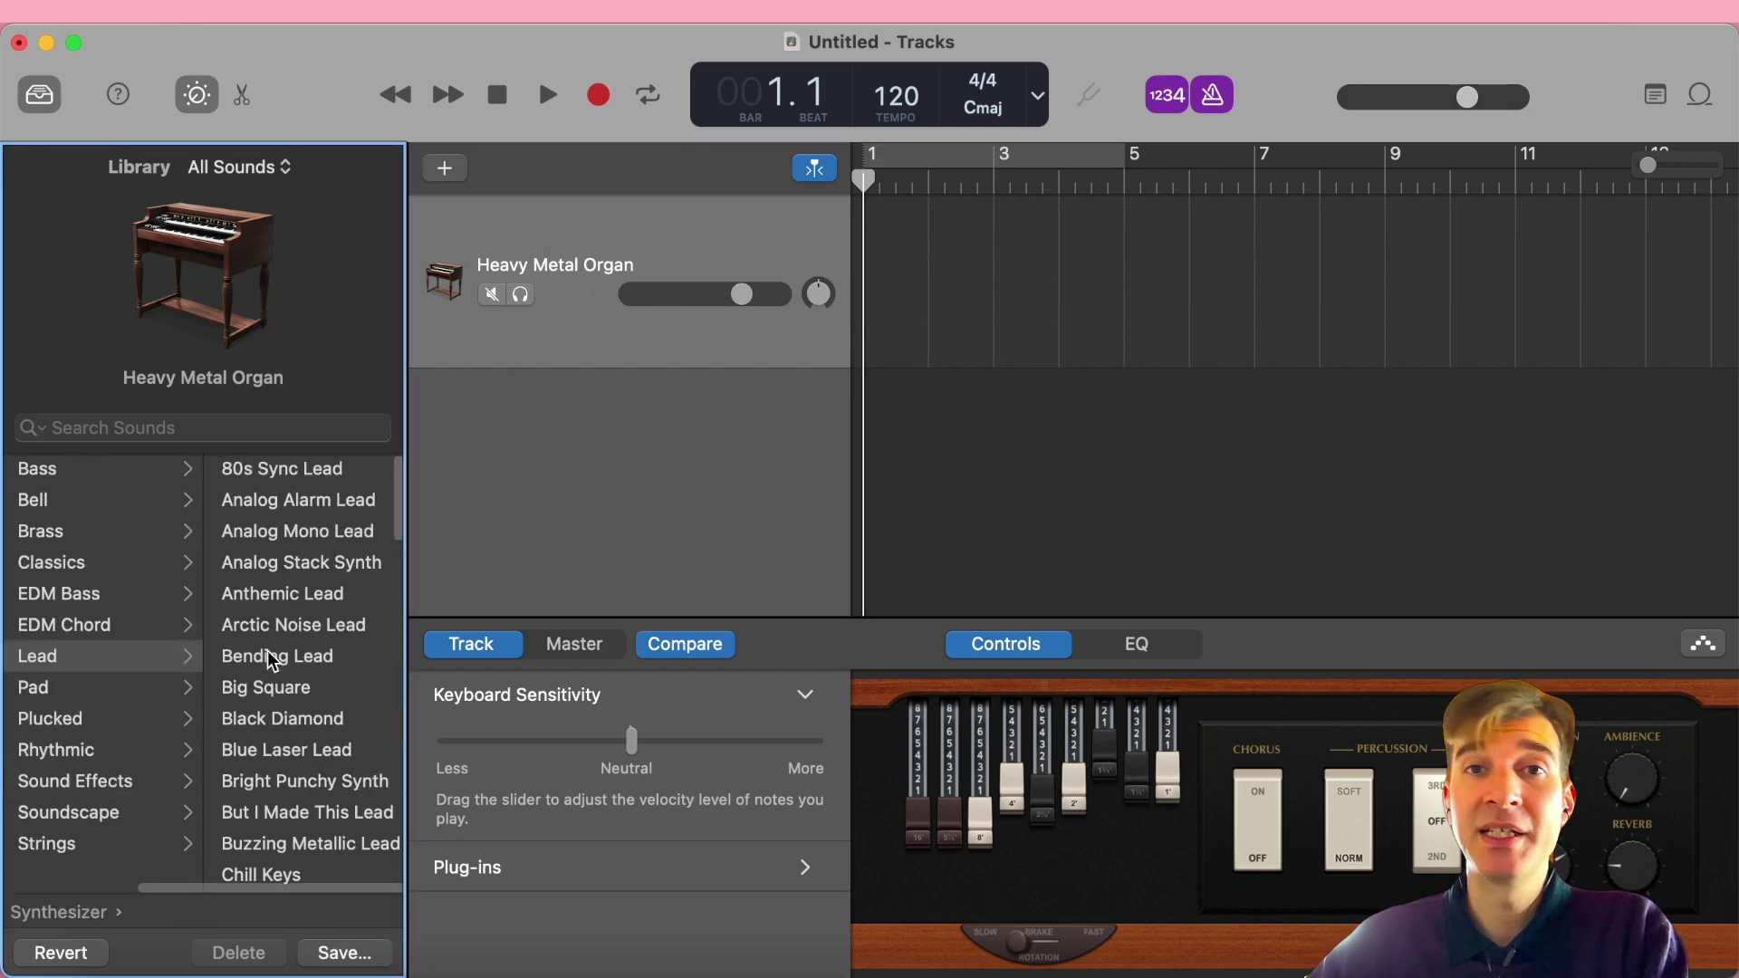
{"action": "scroll", "coordinate": [307, 812], "scroll_direction": "down", "scroll_amount": 10}
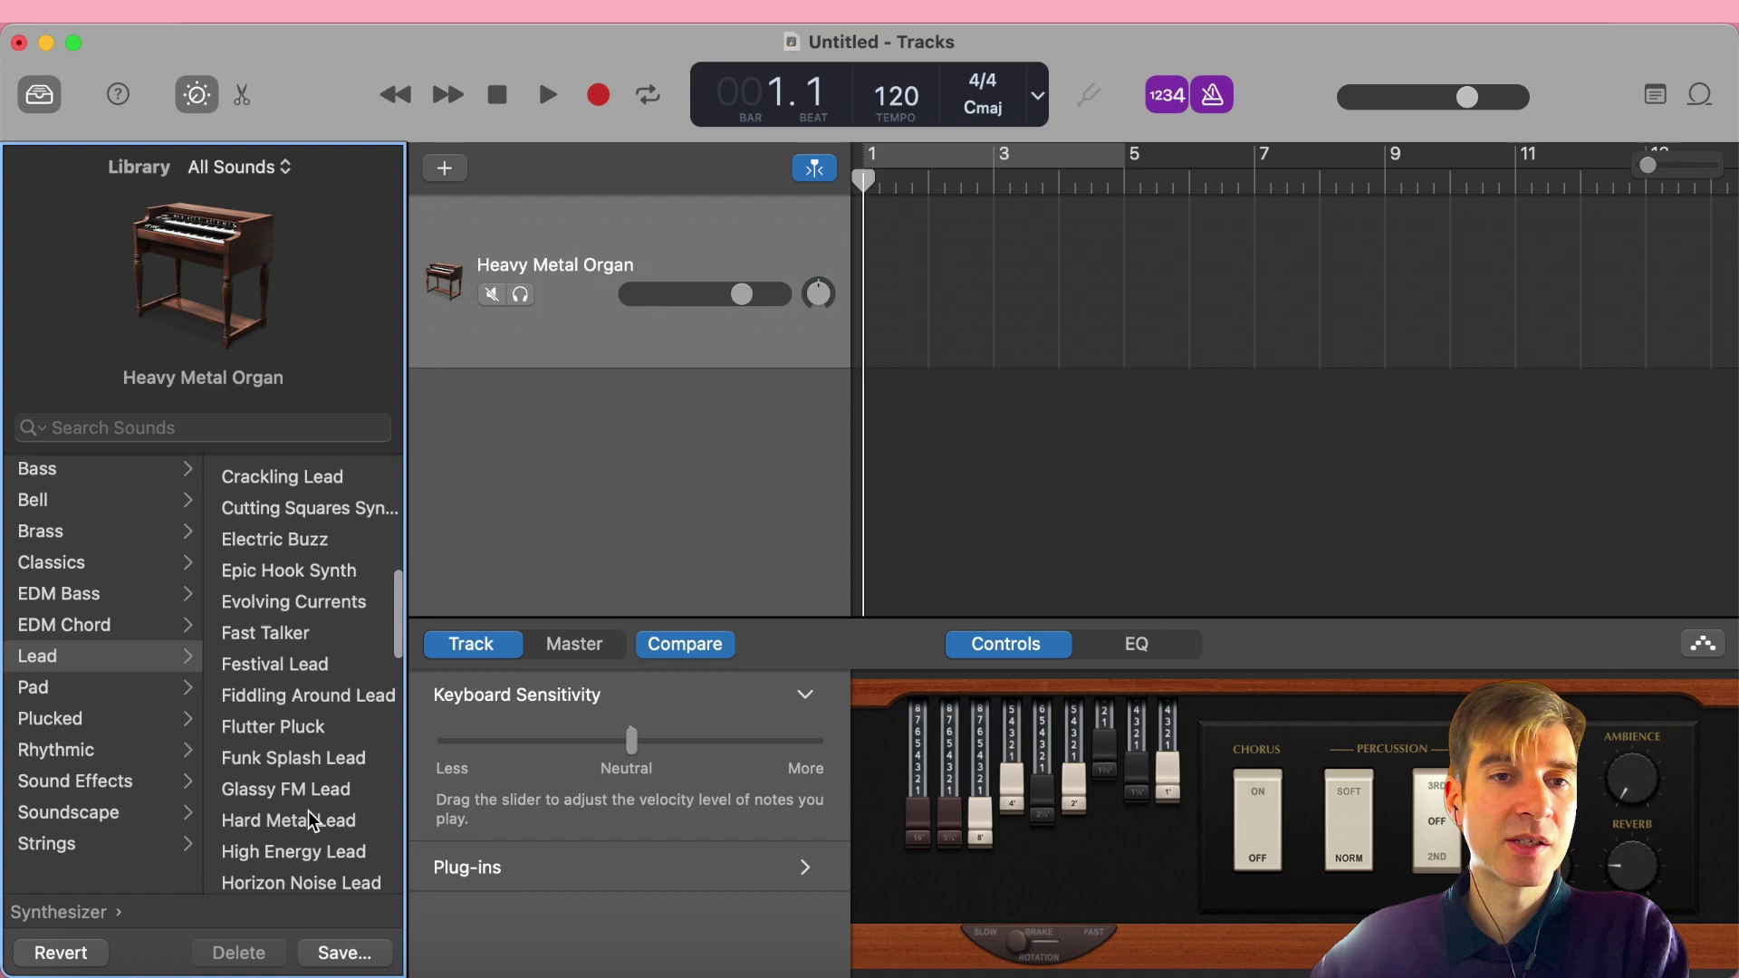
{"action": "scroll", "coordinate": [313, 820], "scroll_direction": "down", "scroll_amount": 15}
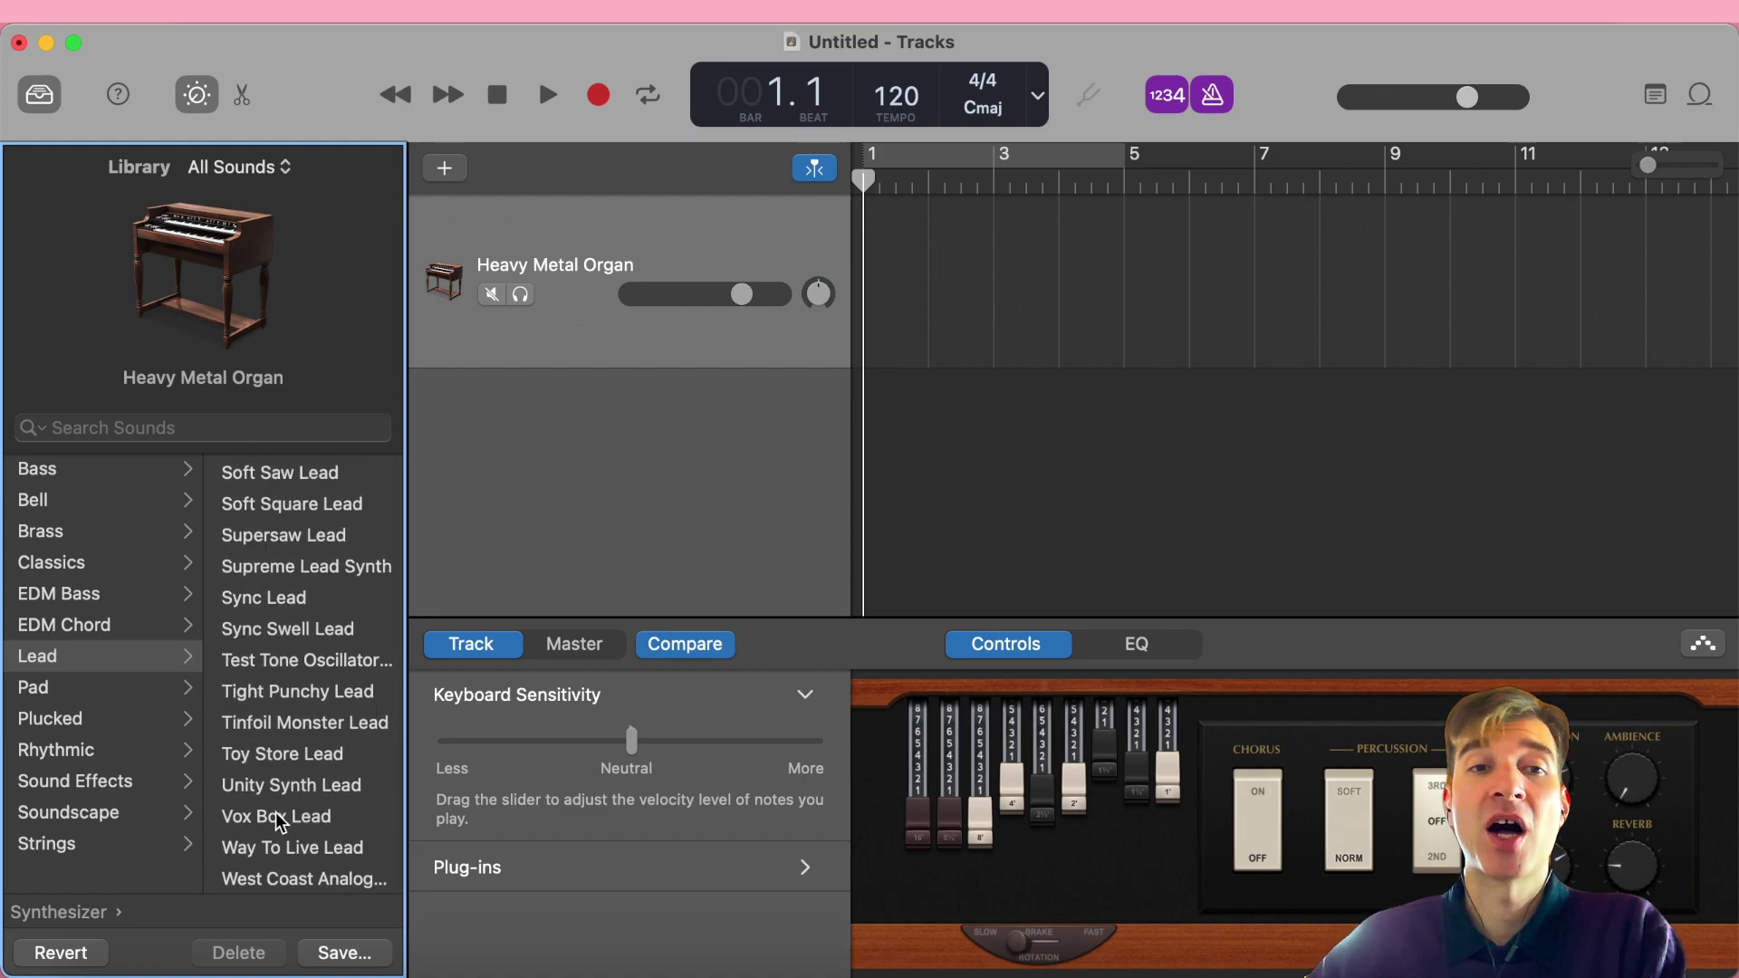
{"action": "left_click", "coordinate": [275, 811]}
{"action": "left_click", "coordinate": [875, 465]}
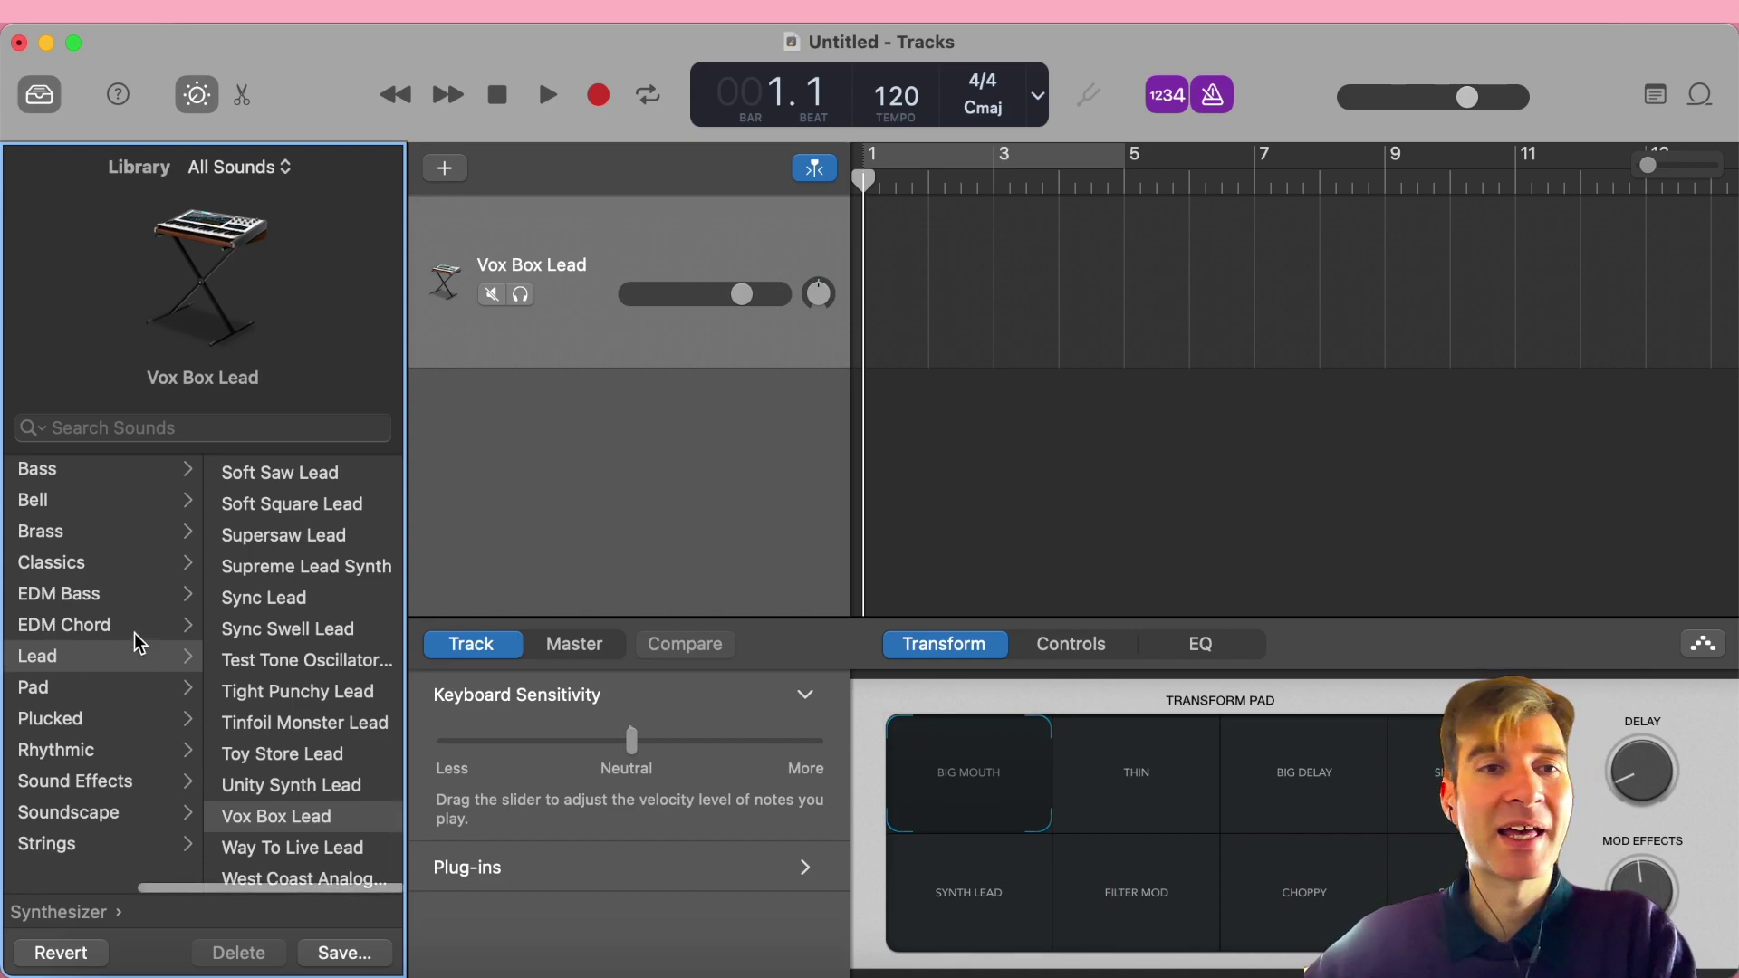
Load Rudess Solo from User Patches > Synth, discarding changes, and expand its Plug-ins list.
{"action": "scroll", "coordinate": [128, 609], "scroll_direction": "up", "scroll_amount": 2}
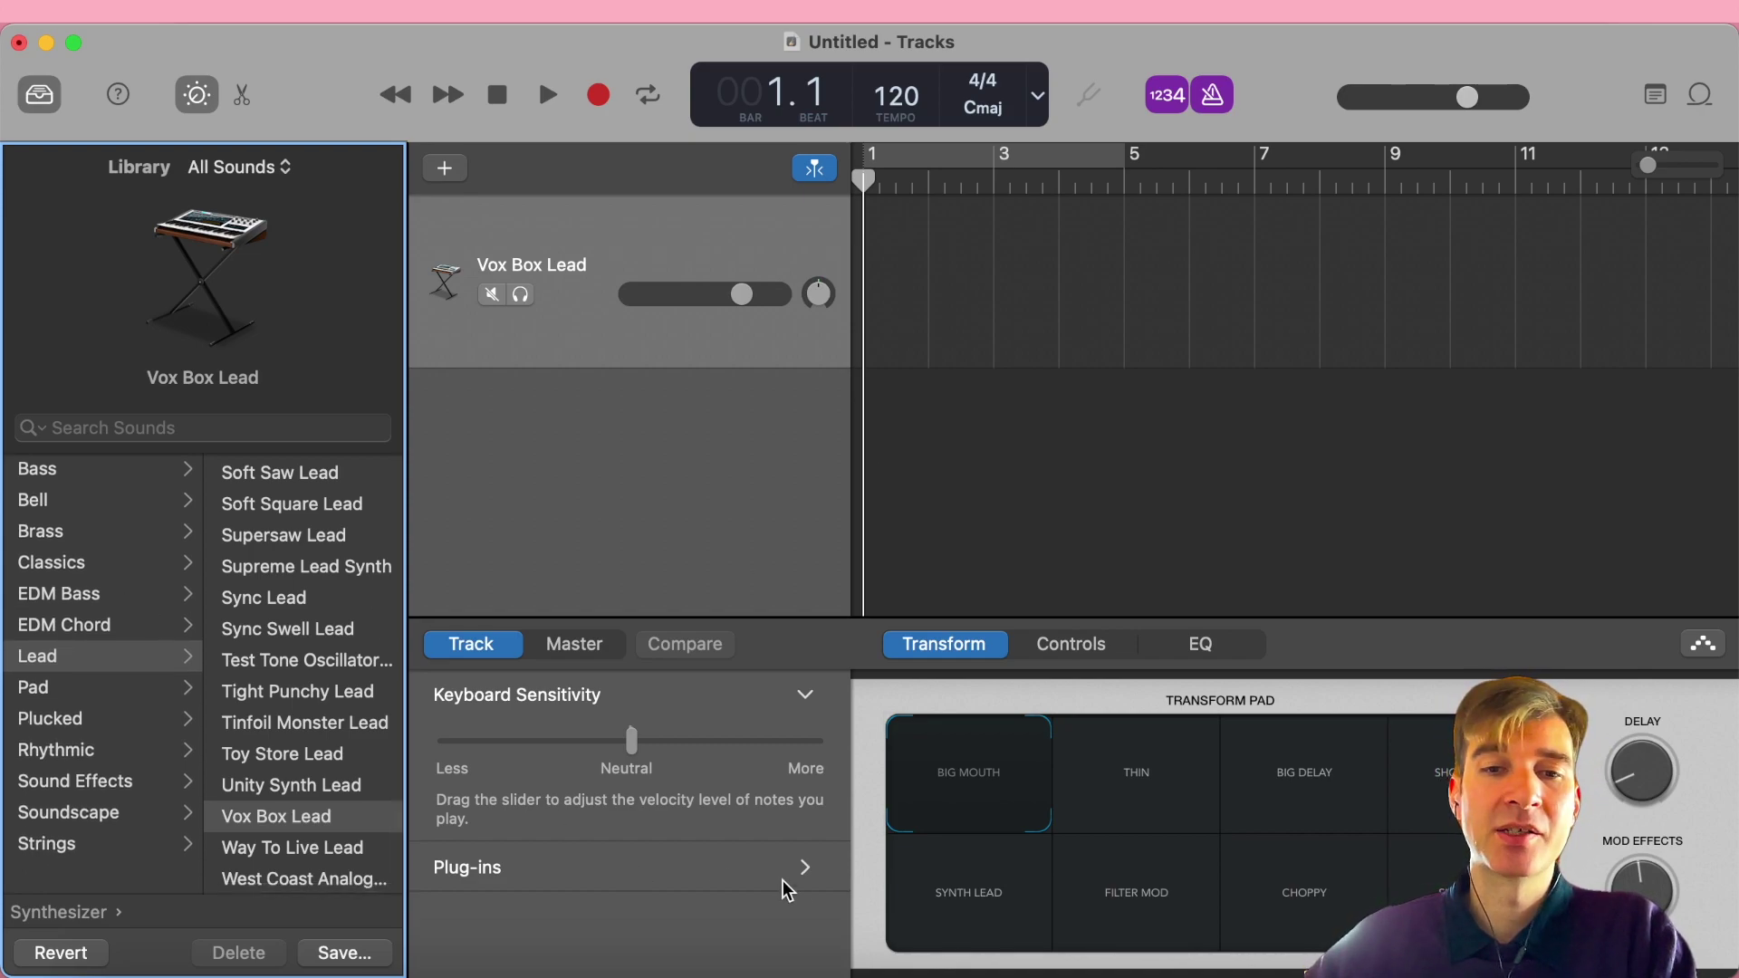
{"action": "scroll", "coordinate": [118, 564], "scroll_direction": "down", "scroll_amount": 2}
{"action": "left_click", "coordinate": [77, 912]}
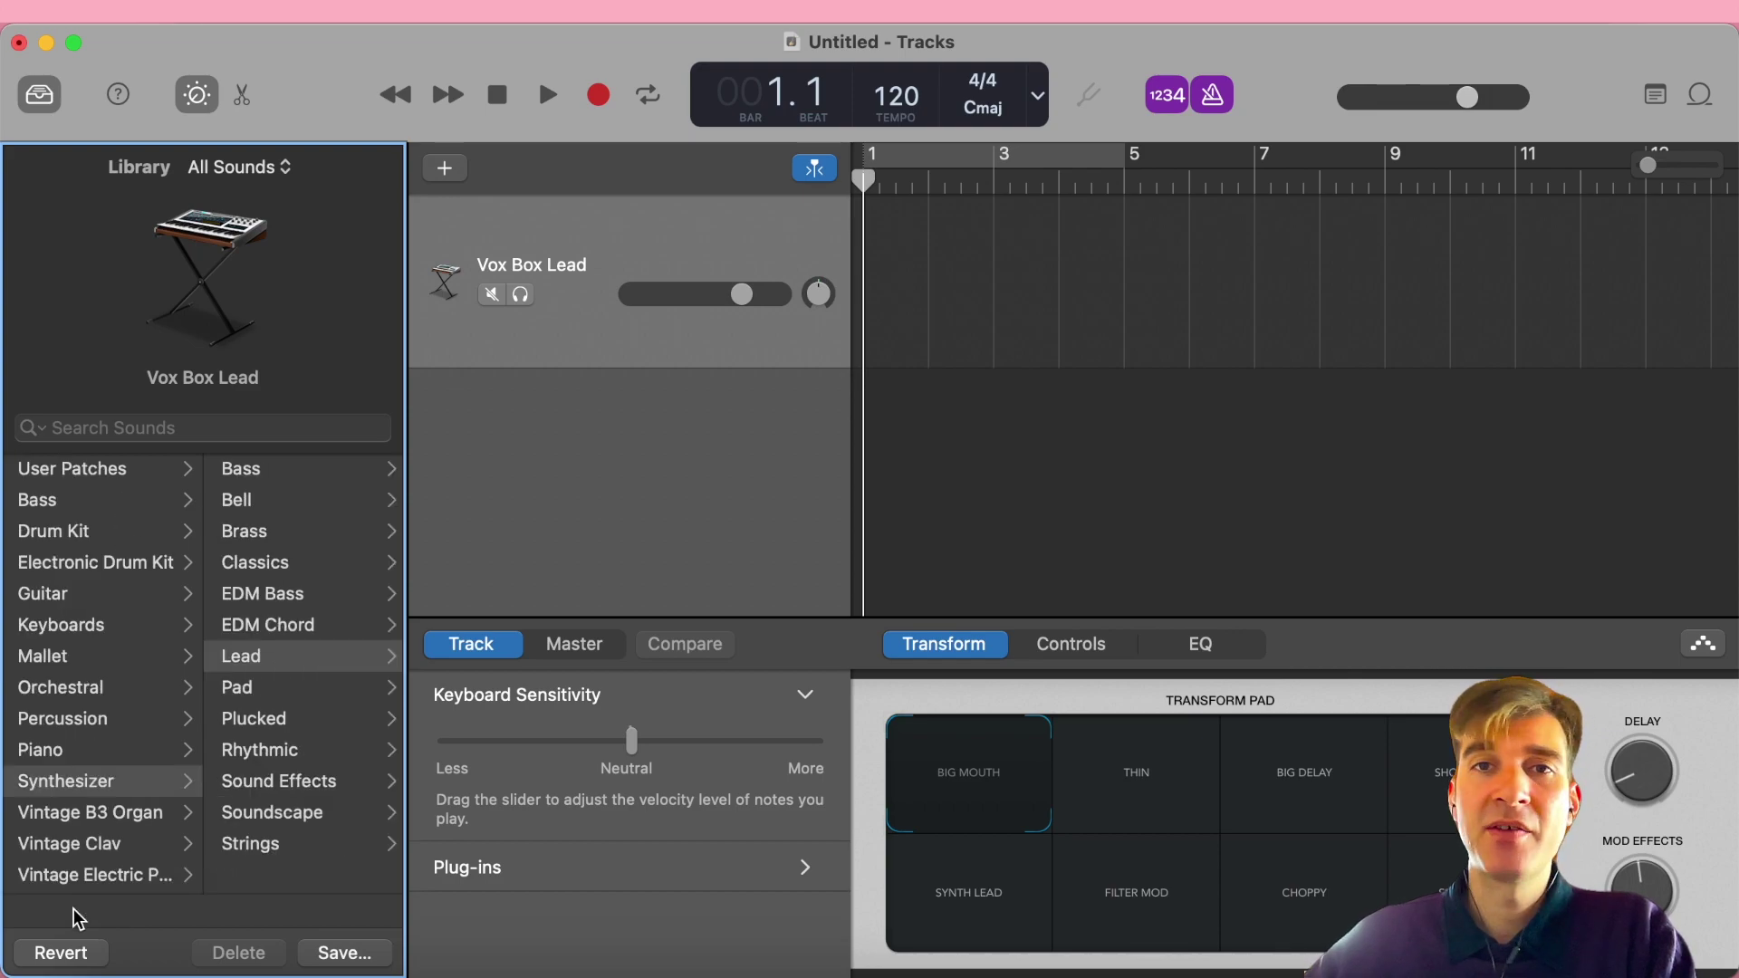
{"action": "left_click", "coordinate": [94, 478]}
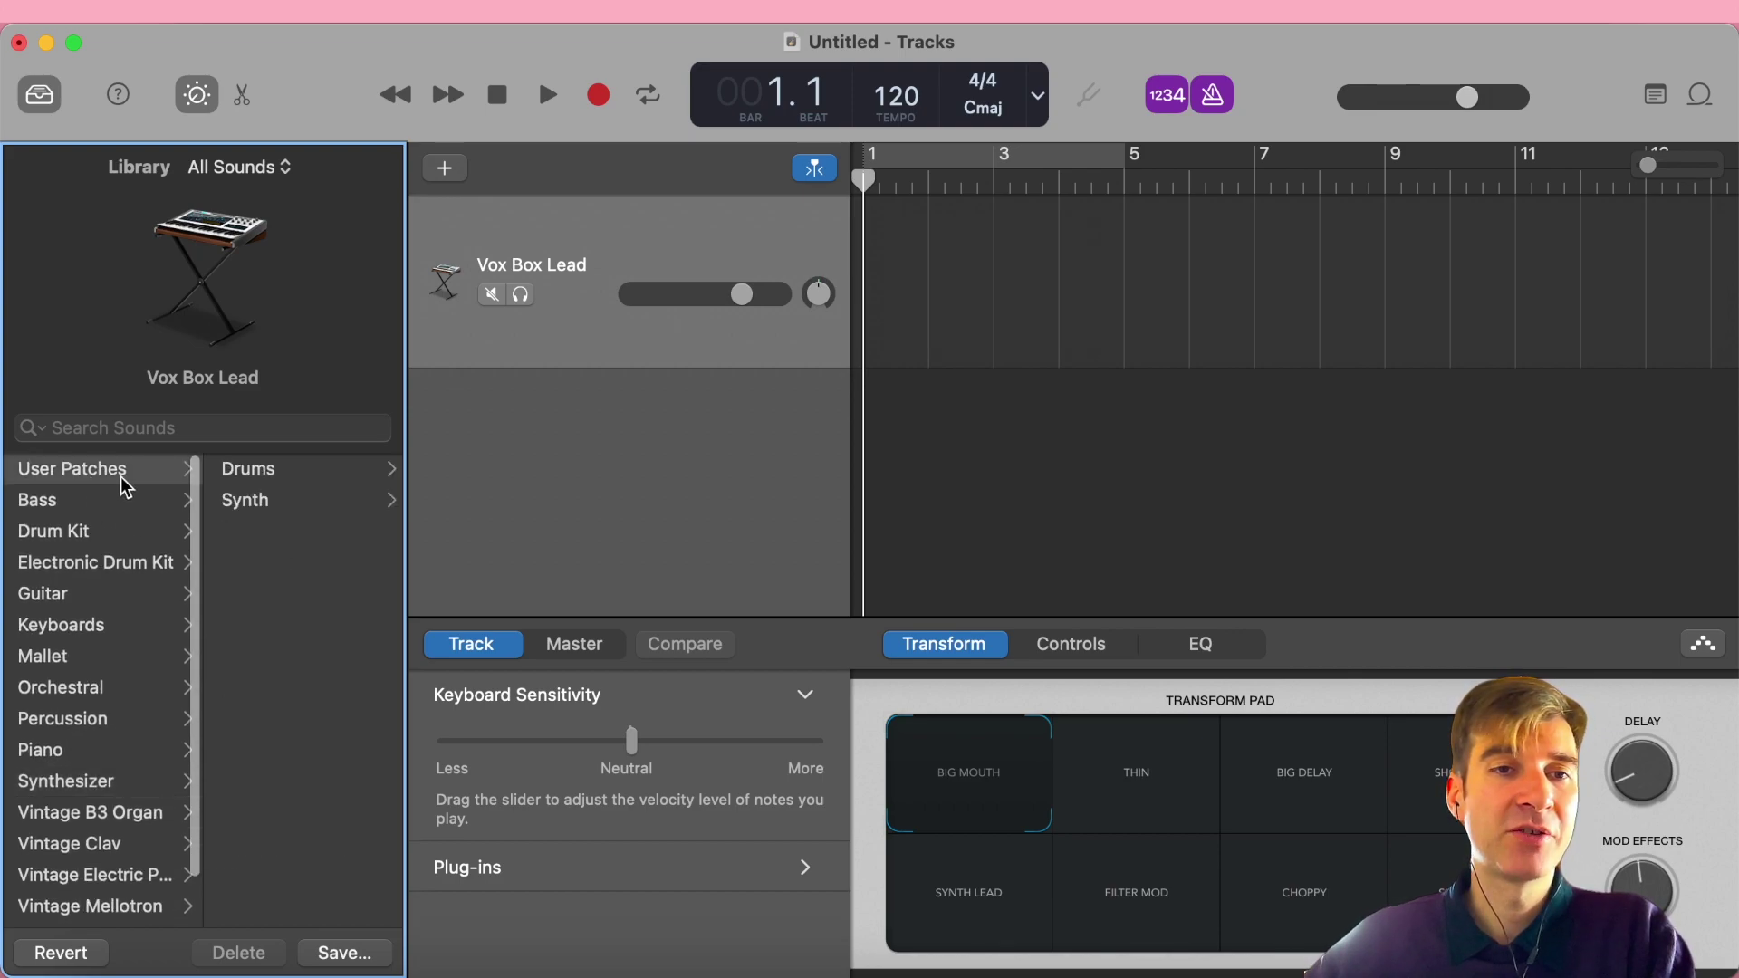
{"action": "left_click", "coordinate": [252, 500]}
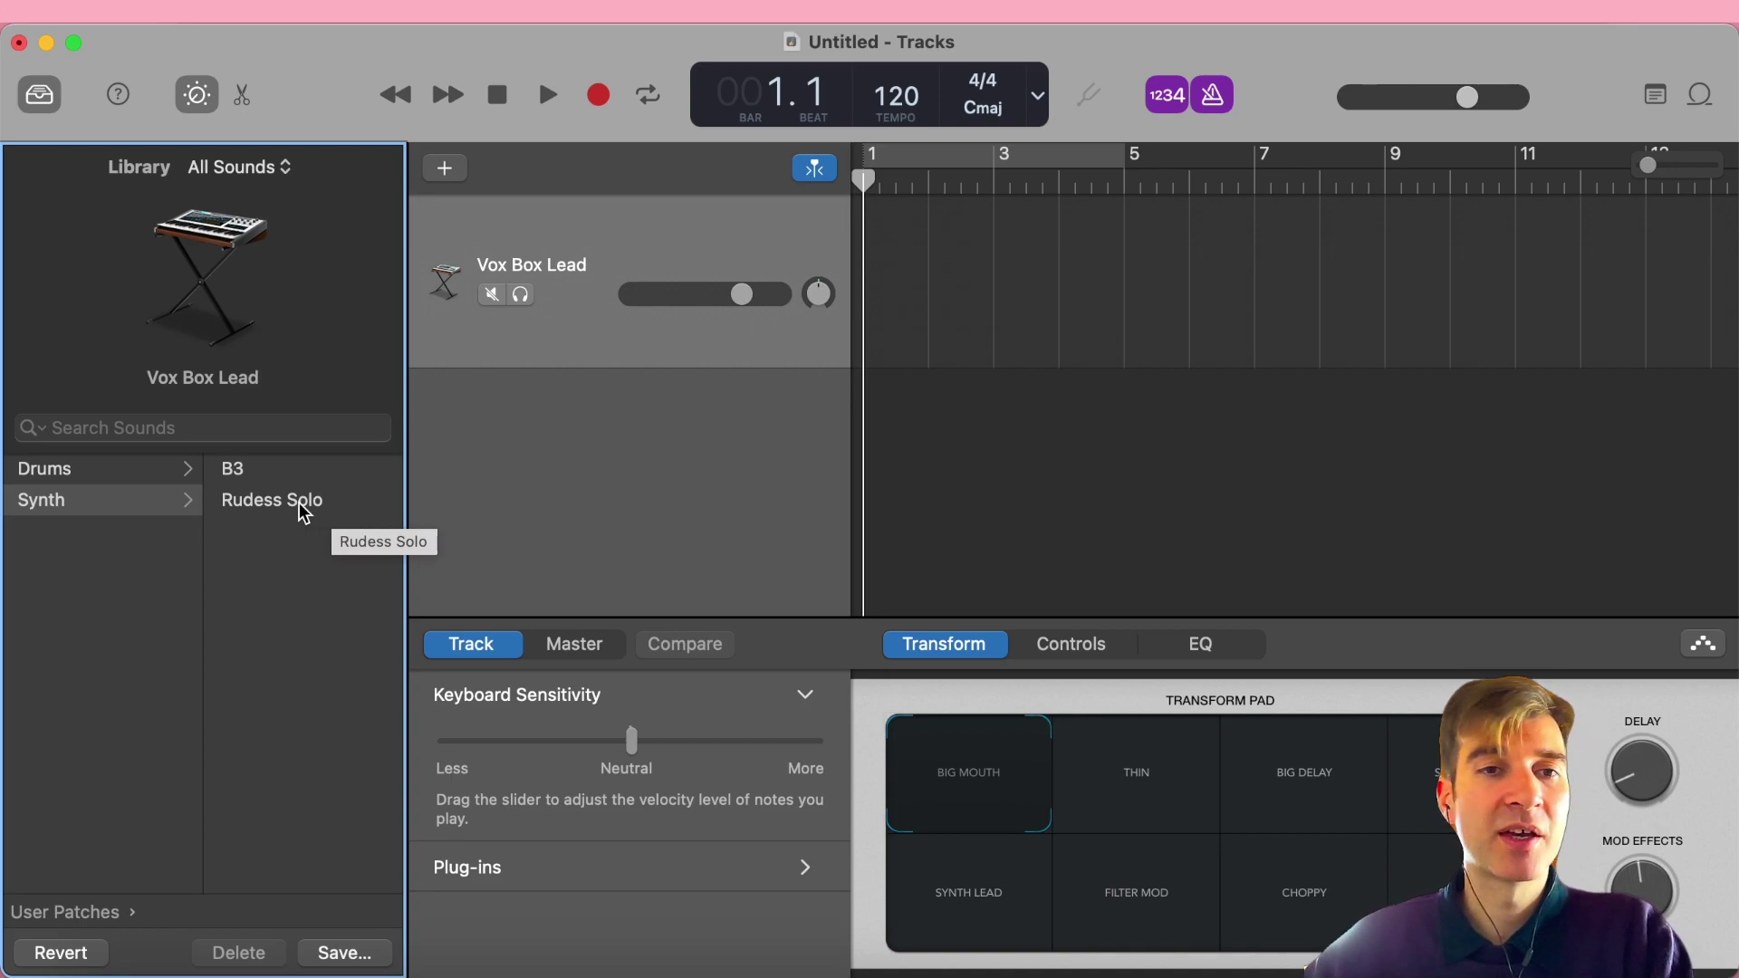
{"action": "left_click", "coordinate": [308, 509]}
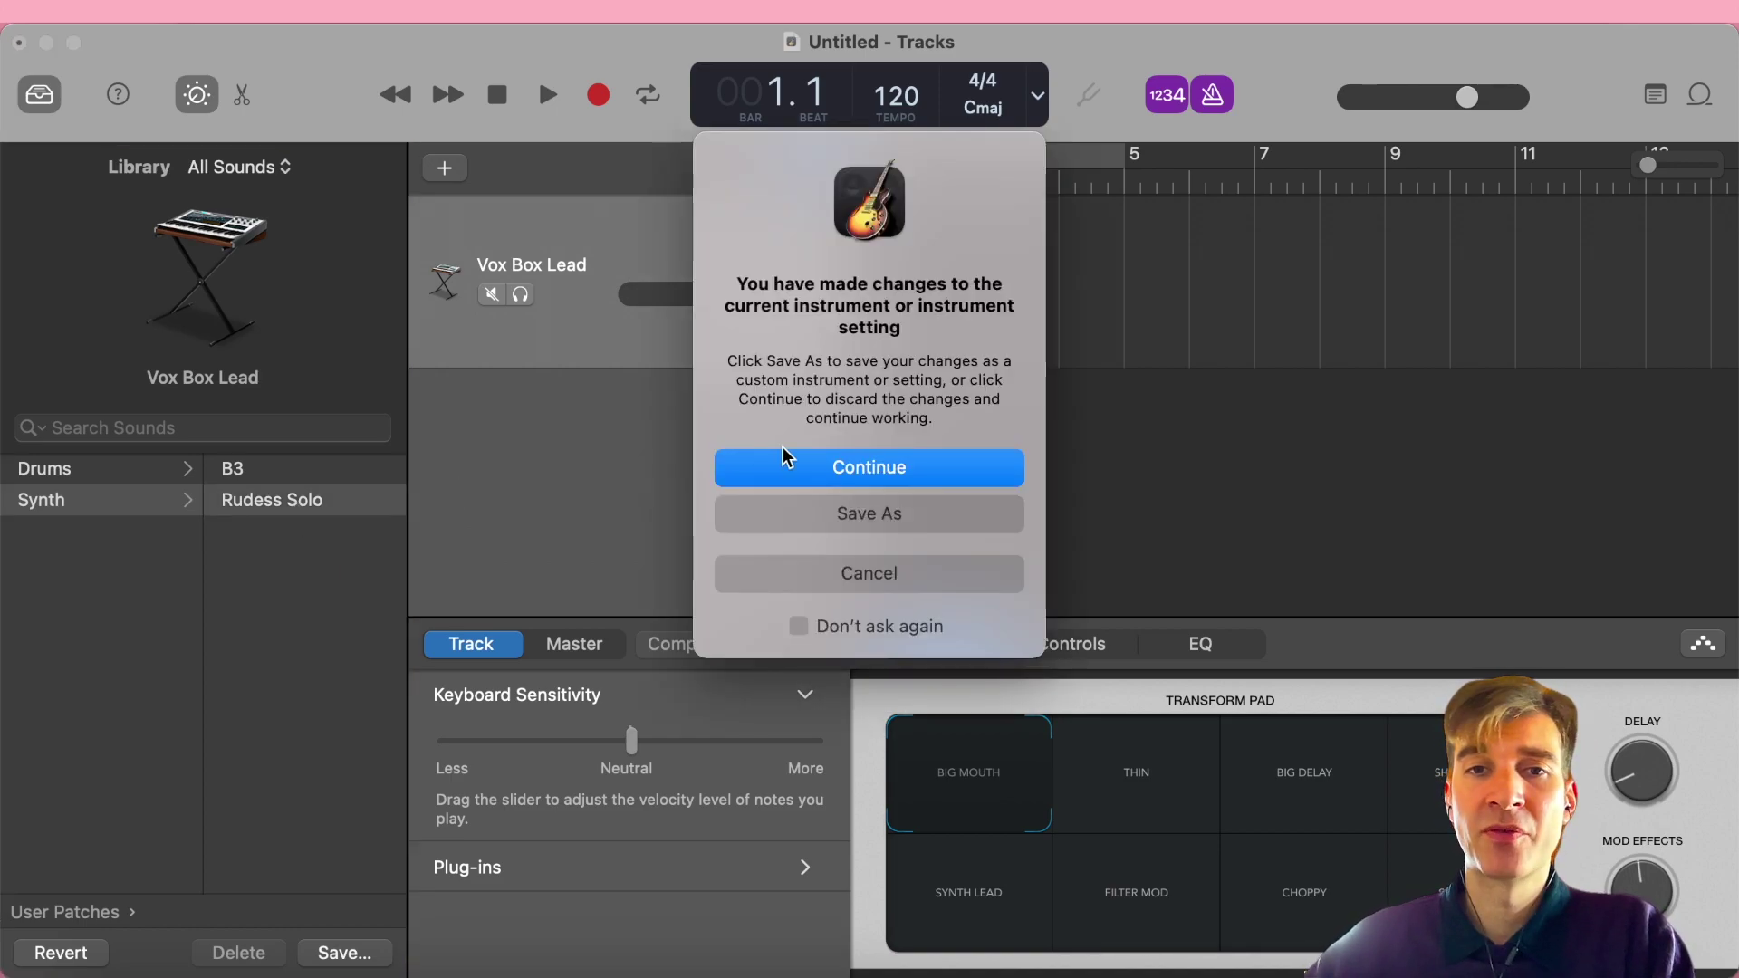
{"action": "left_click", "coordinate": [875, 478]}
{"action": "left_click", "coordinate": [806, 871]}
{"action": "scroll", "coordinate": [715, 827], "scroll_direction": "down", "scroll_amount": 5}
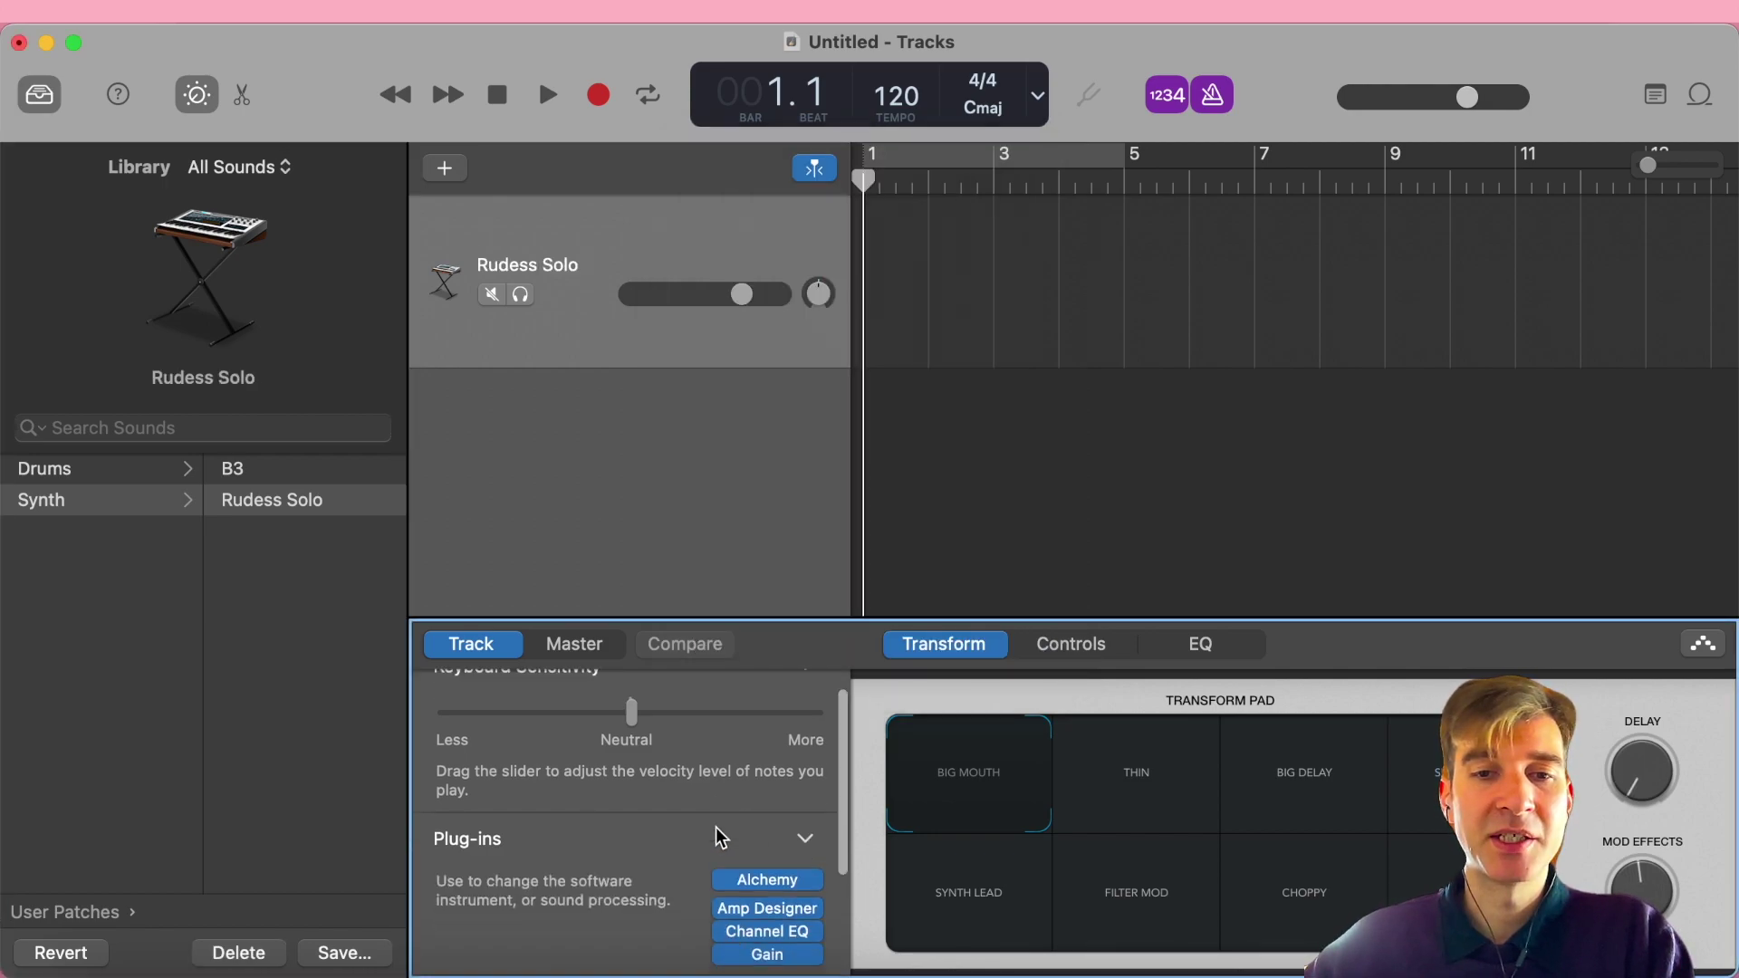
{"action": "left_click", "coordinate": [768, 748]}
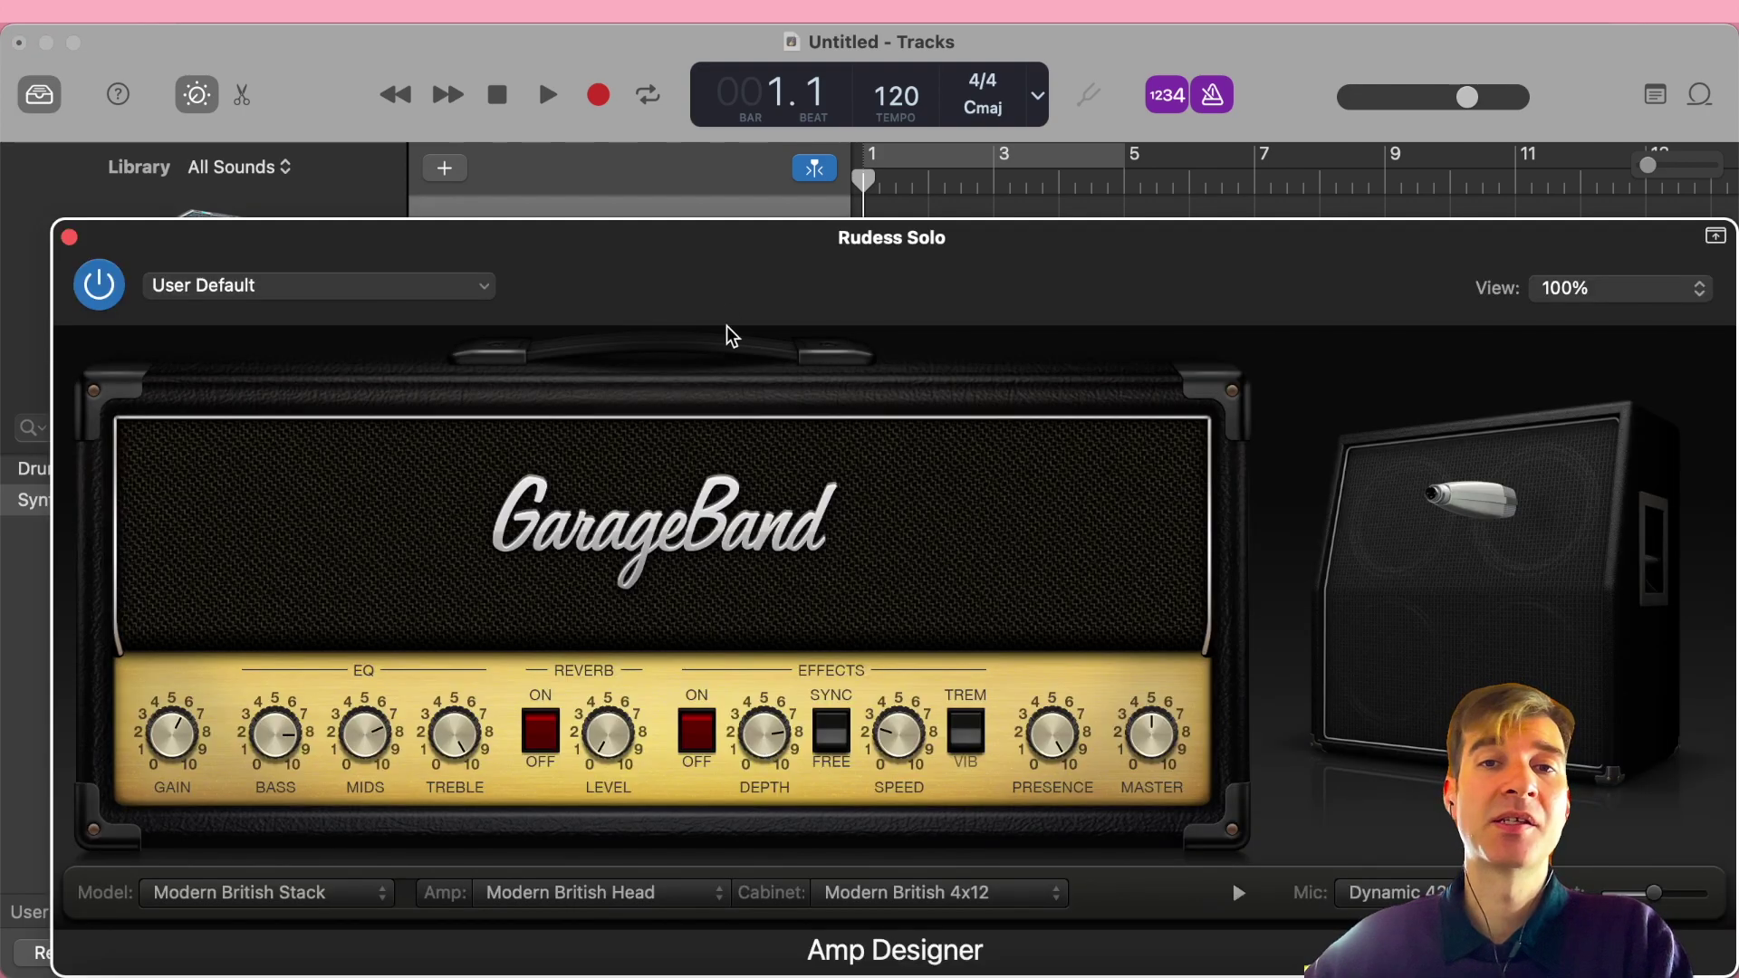
{"action": "left_click_drag", "start_coordinate": [740, 237], "coordinate": [730, 167]}
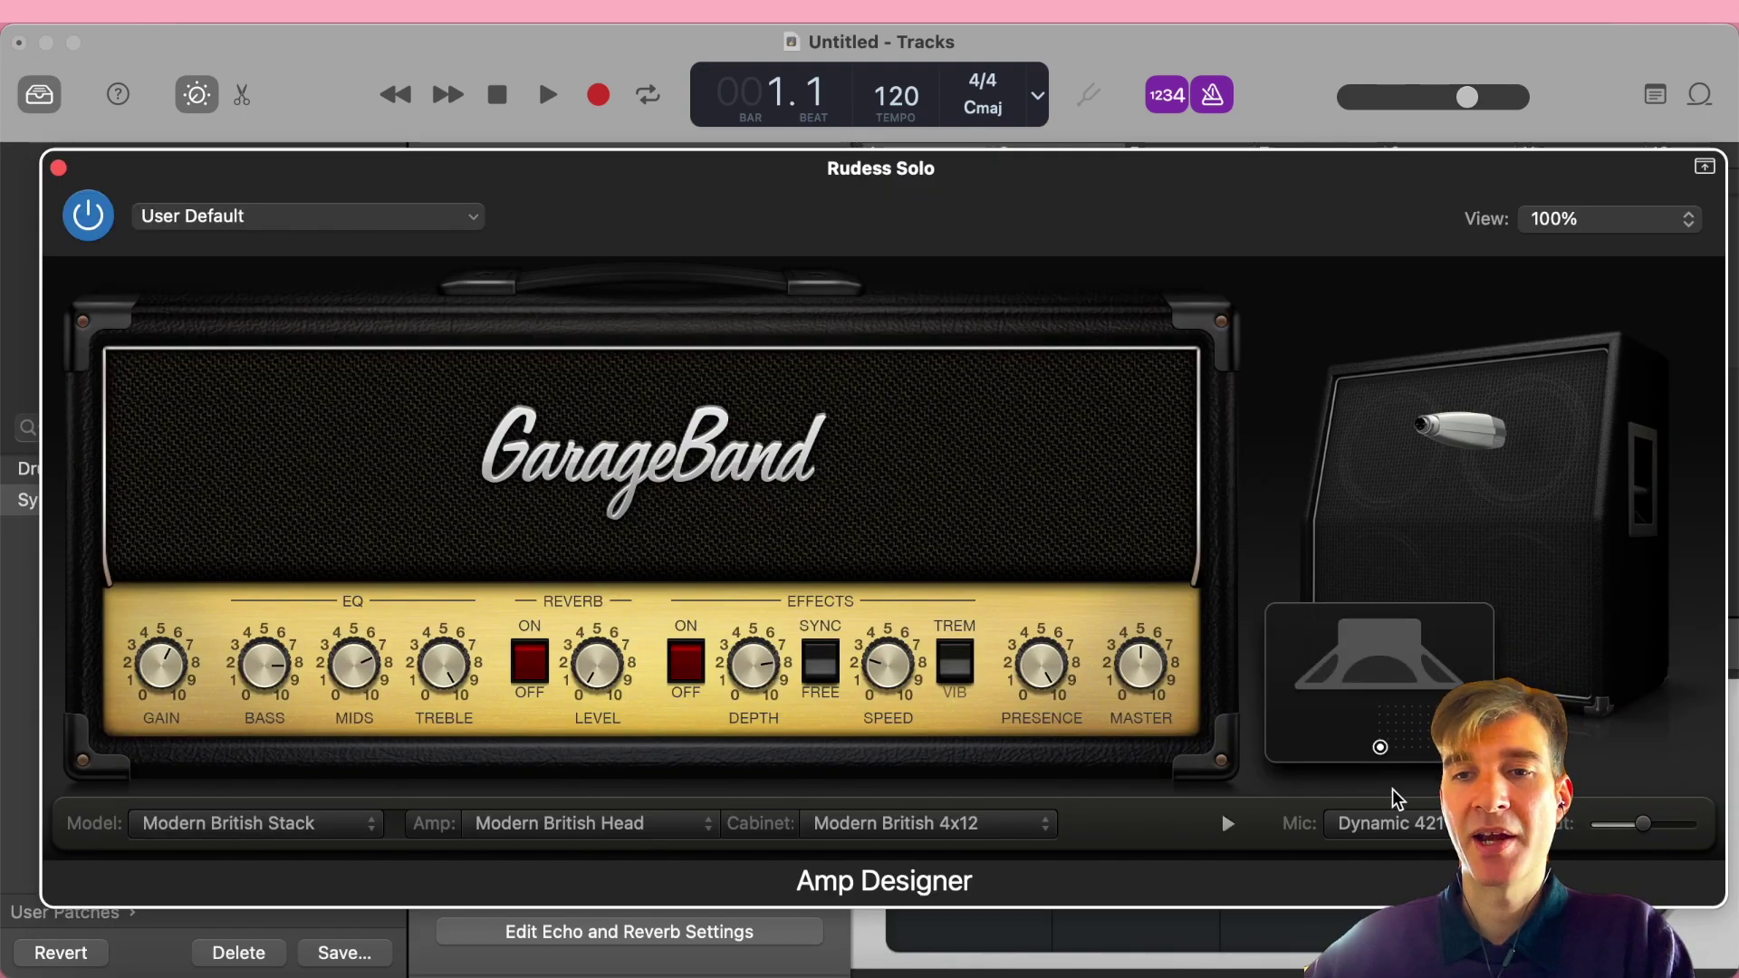
{"action": "mouse_move", "coordinate": [1399, 788]}
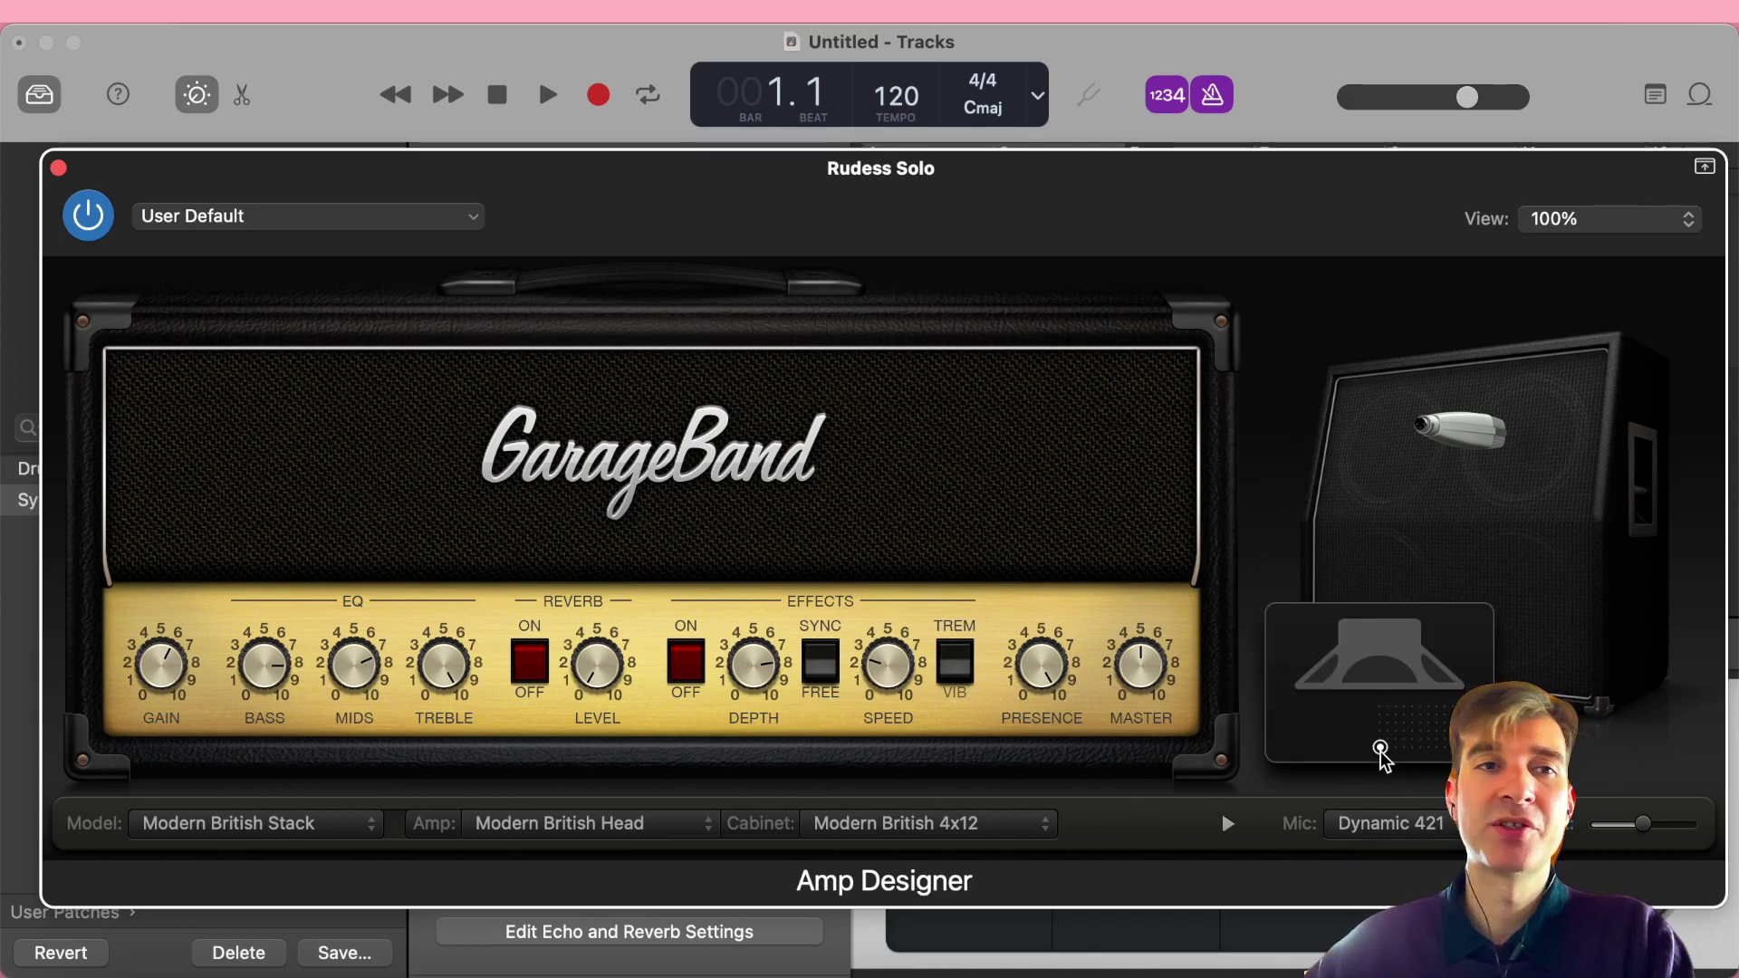
{"action": "left_click", "coordinate": [58, 168]}
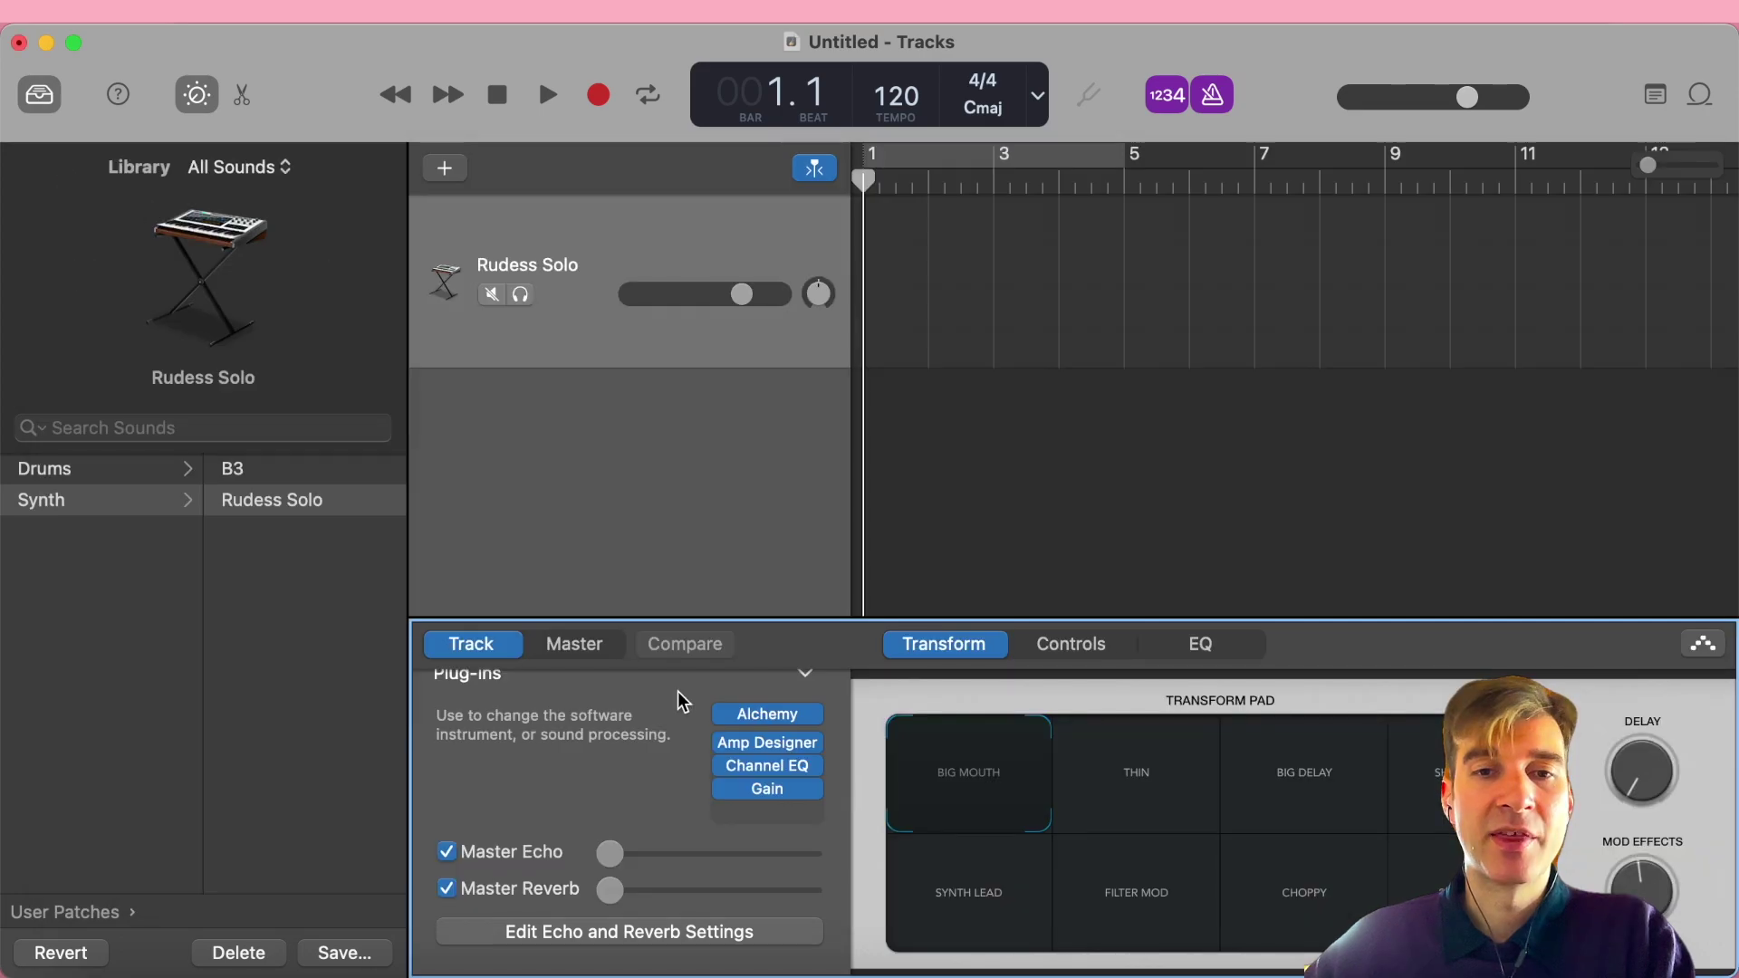
{"action": "left_click", "coordinate": [767, 767]}
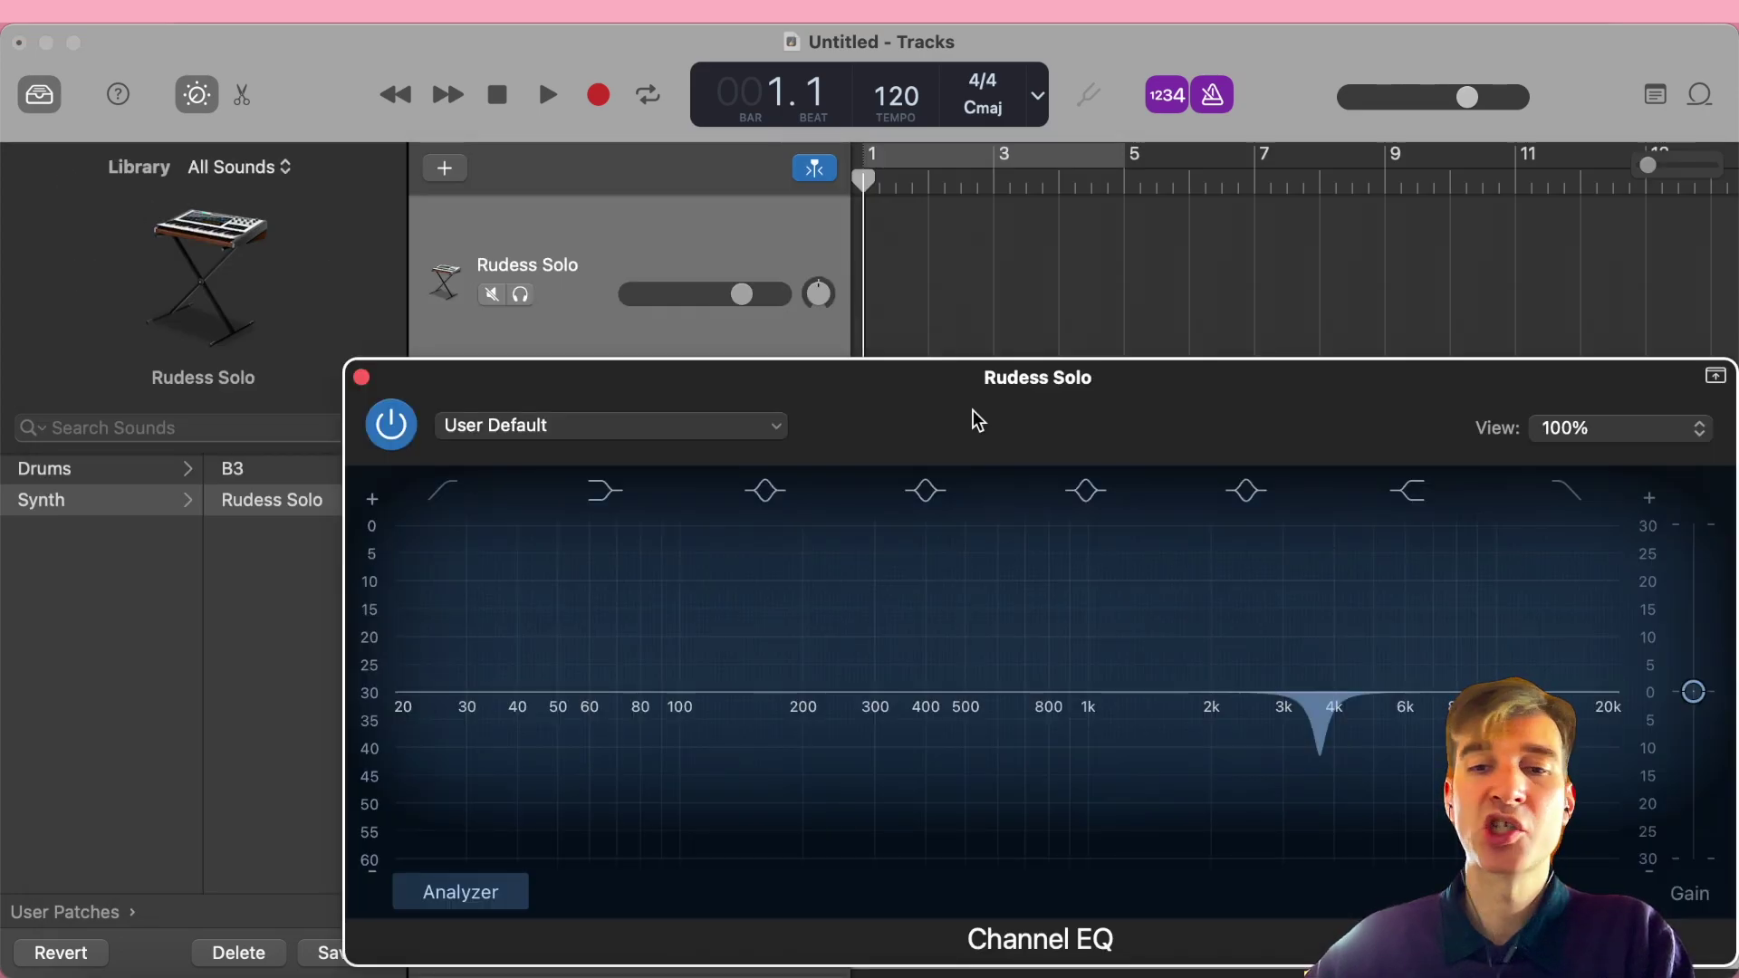
{"action": "mouse_move", "coordinate": [1313, 741]}
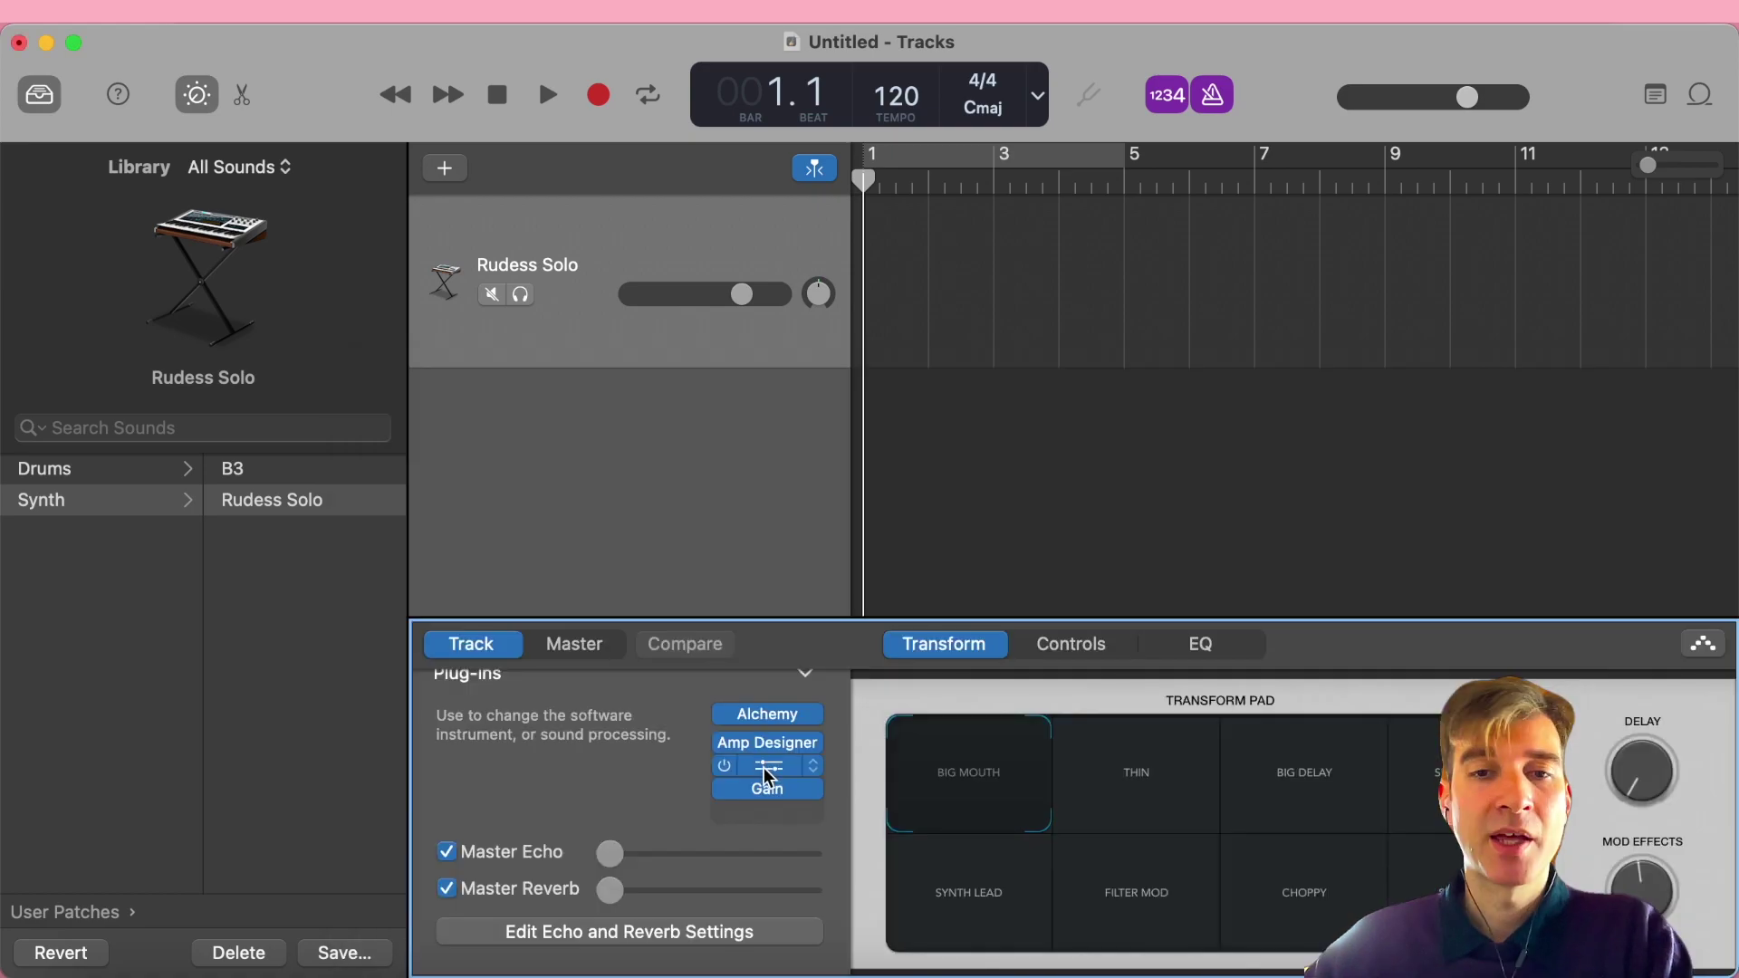
{"action": "left_click", "coordinate": [767, 795]}
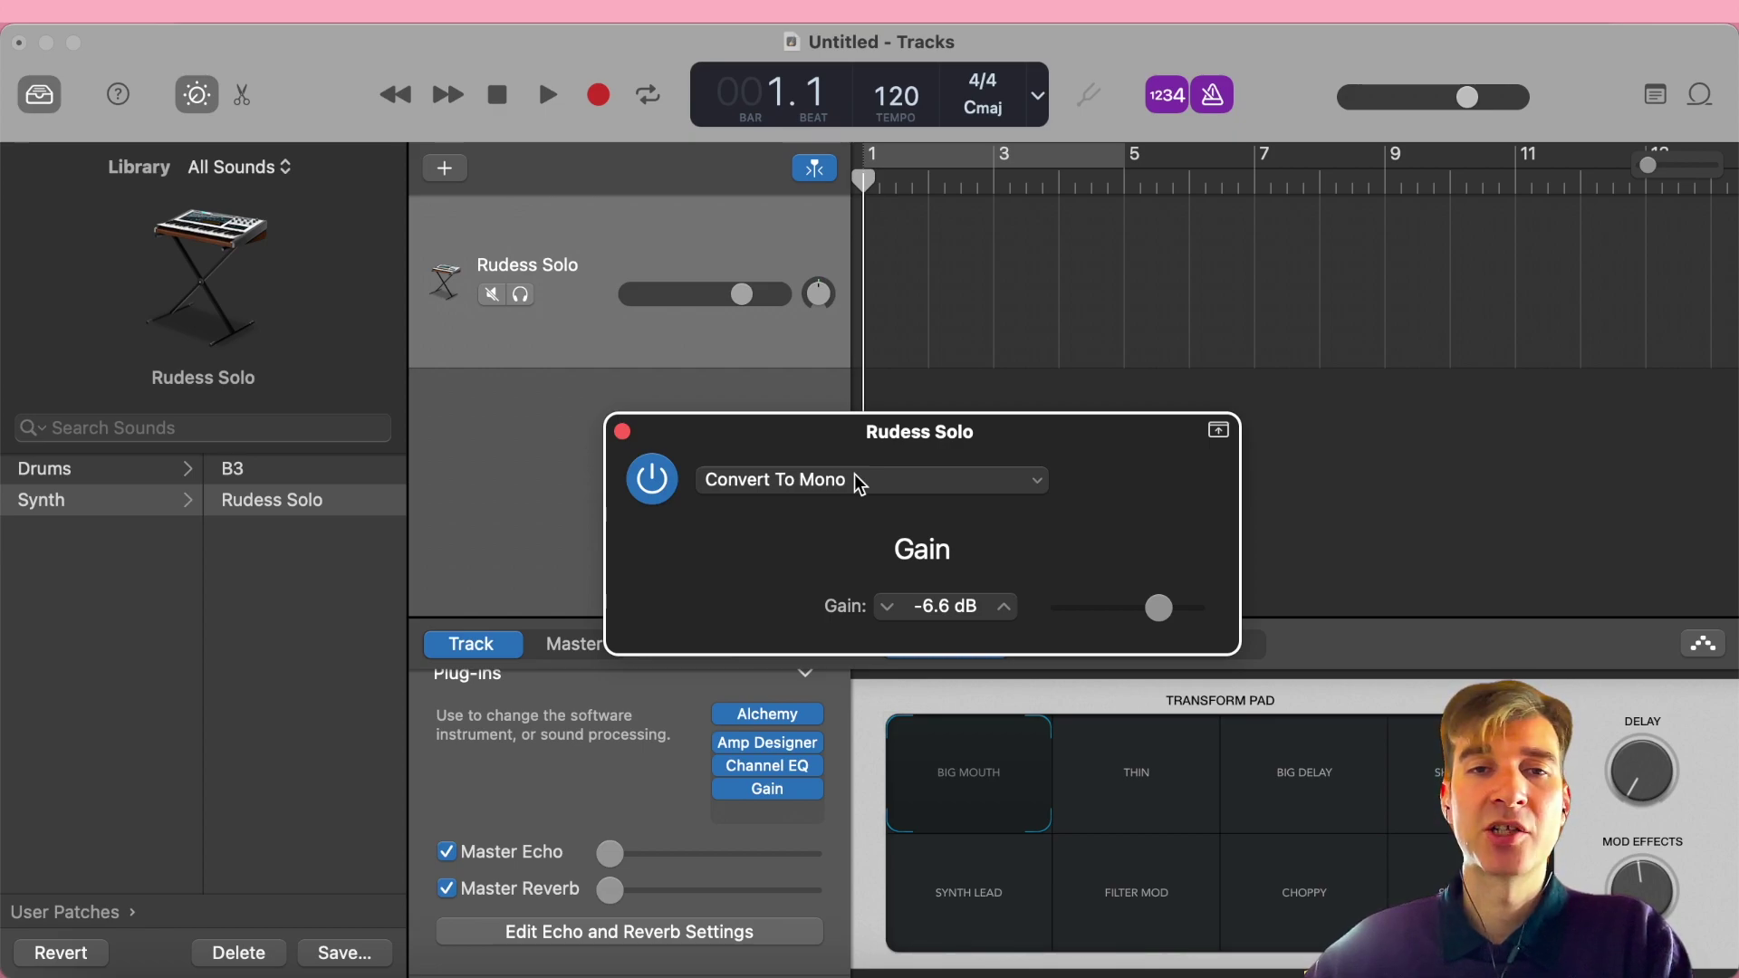
{"action": "left_click", "coordinate": [623, 432]}
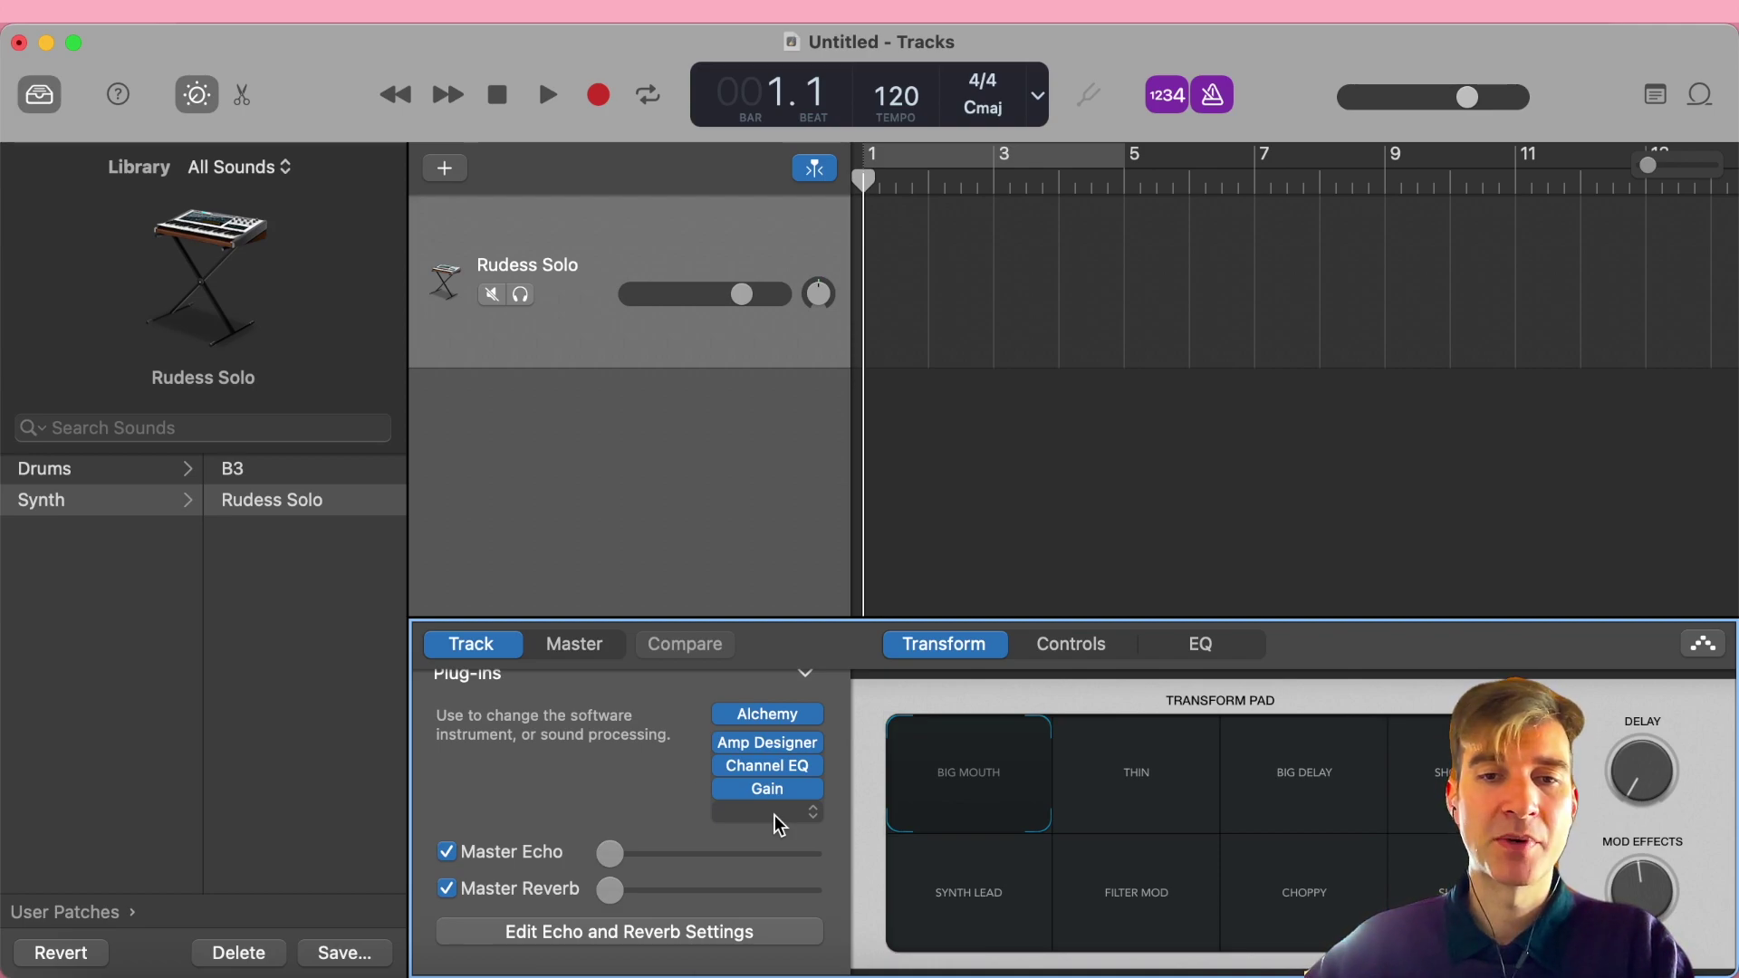
{"action": "left_click", "coordinate": [774, 815]}
Add a Tape Delay plug-in with High Cut at 390 Hz and Deviation at +12.33 %.
{"action": "left_click", "coordinate": [817, 882]}
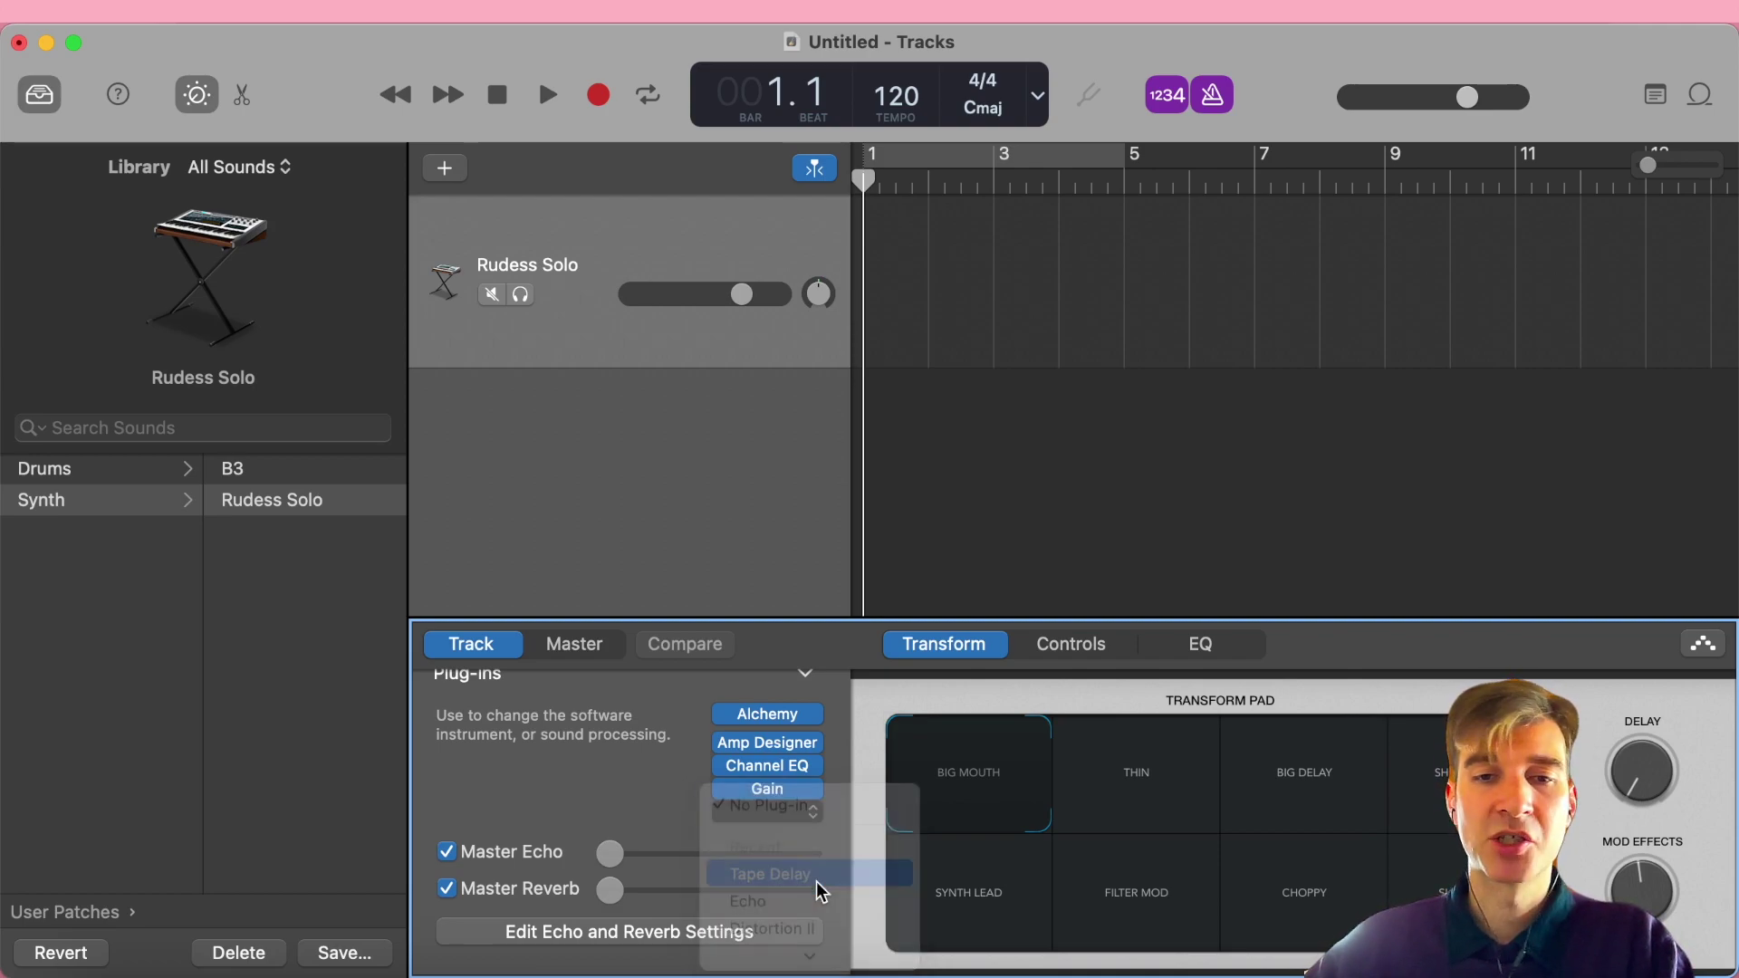
{"action": "left_click_drag", "start_coordinate": [970, 310], "coordinate": [1008, 212]}
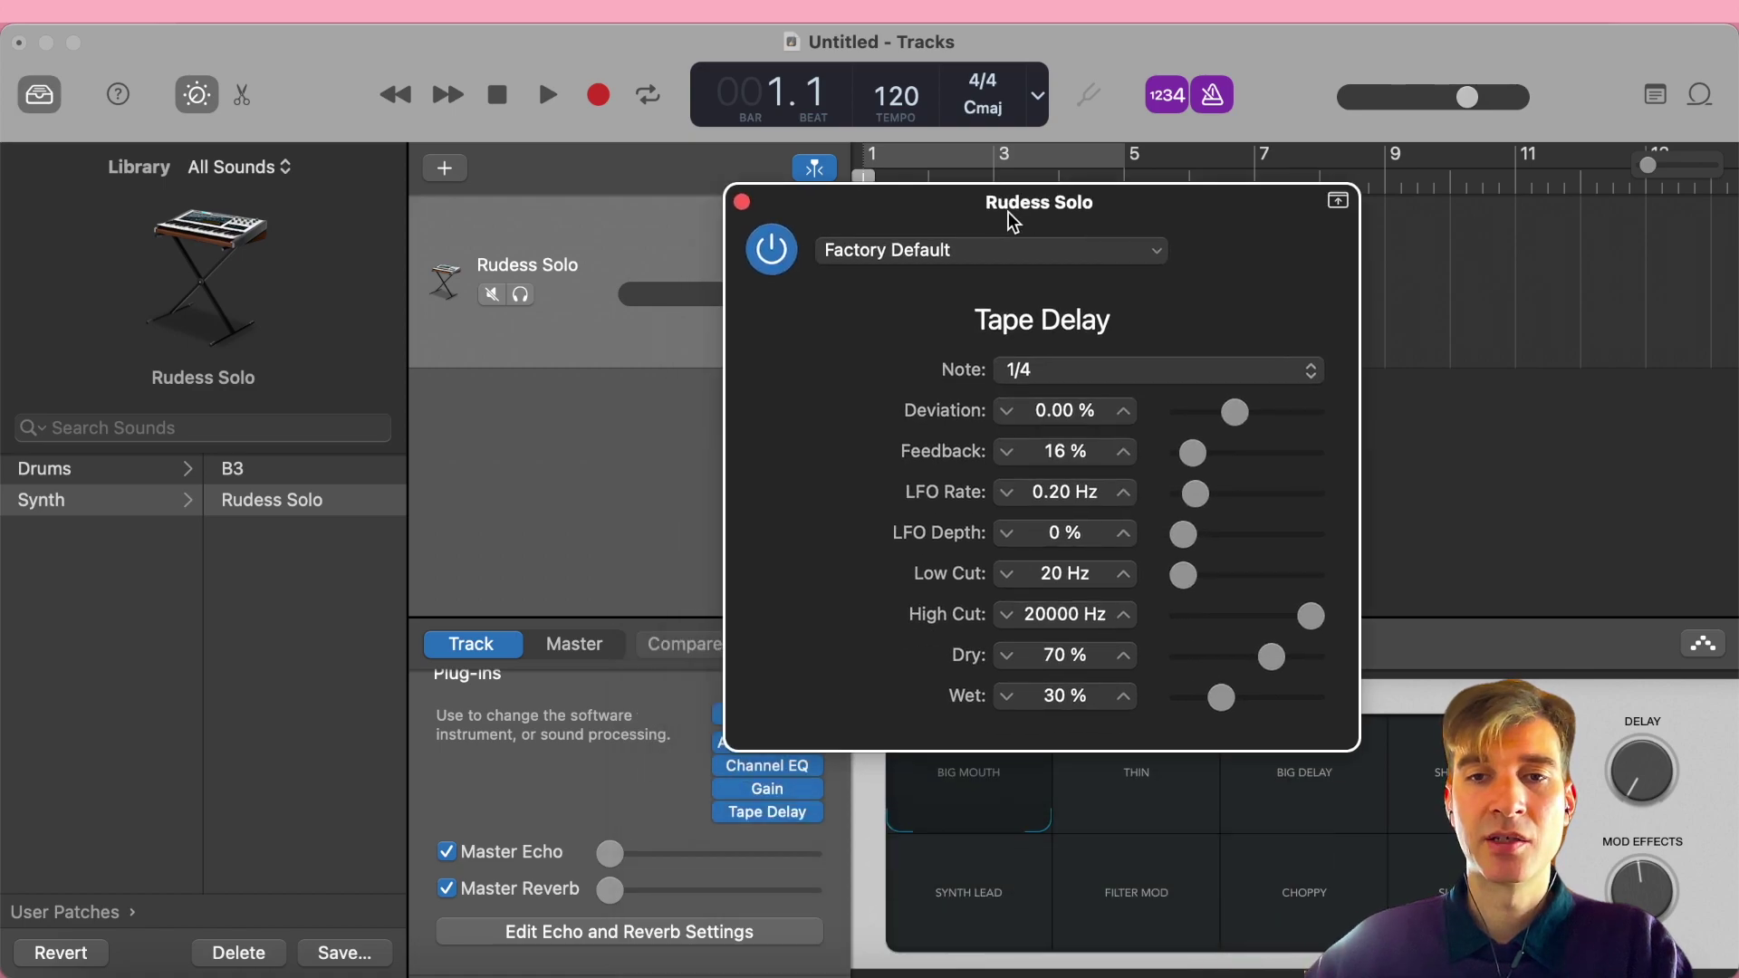
{"action": "left_click_drag", "start_coordinate": [1310, 616], "coordinate": [1238, 615]}
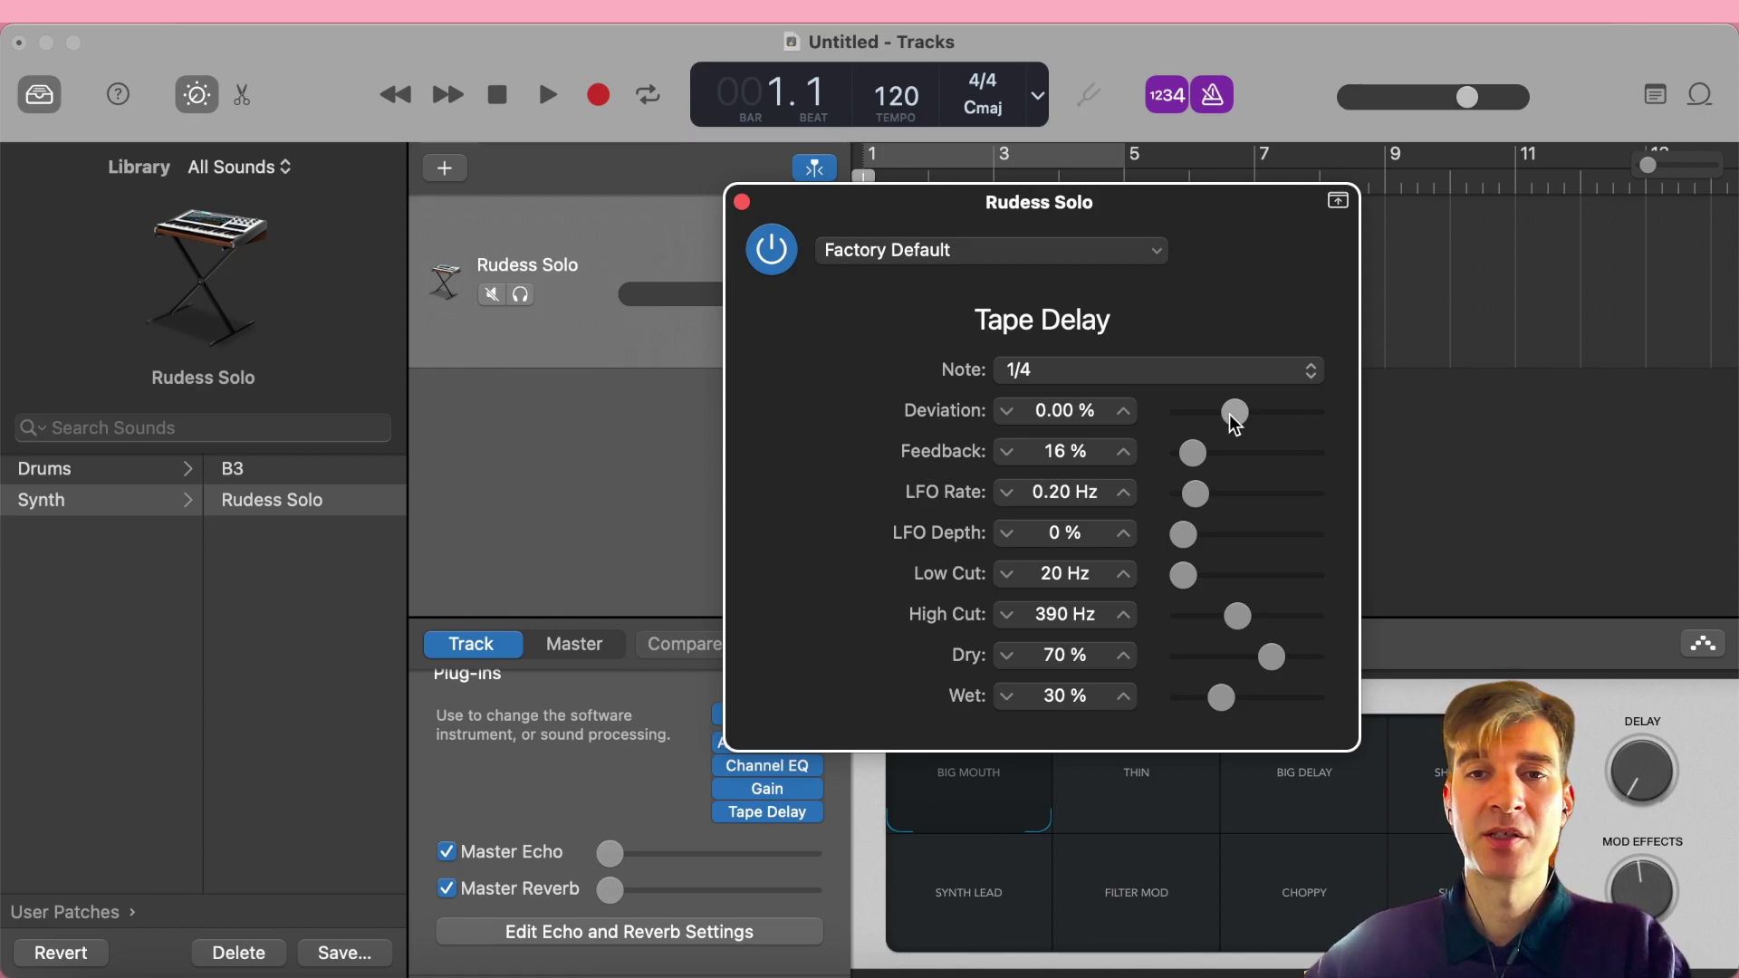
{"action": "left_click_drag", "start_coordinate": [1230, 415], "coordinate": [1252, 413]}
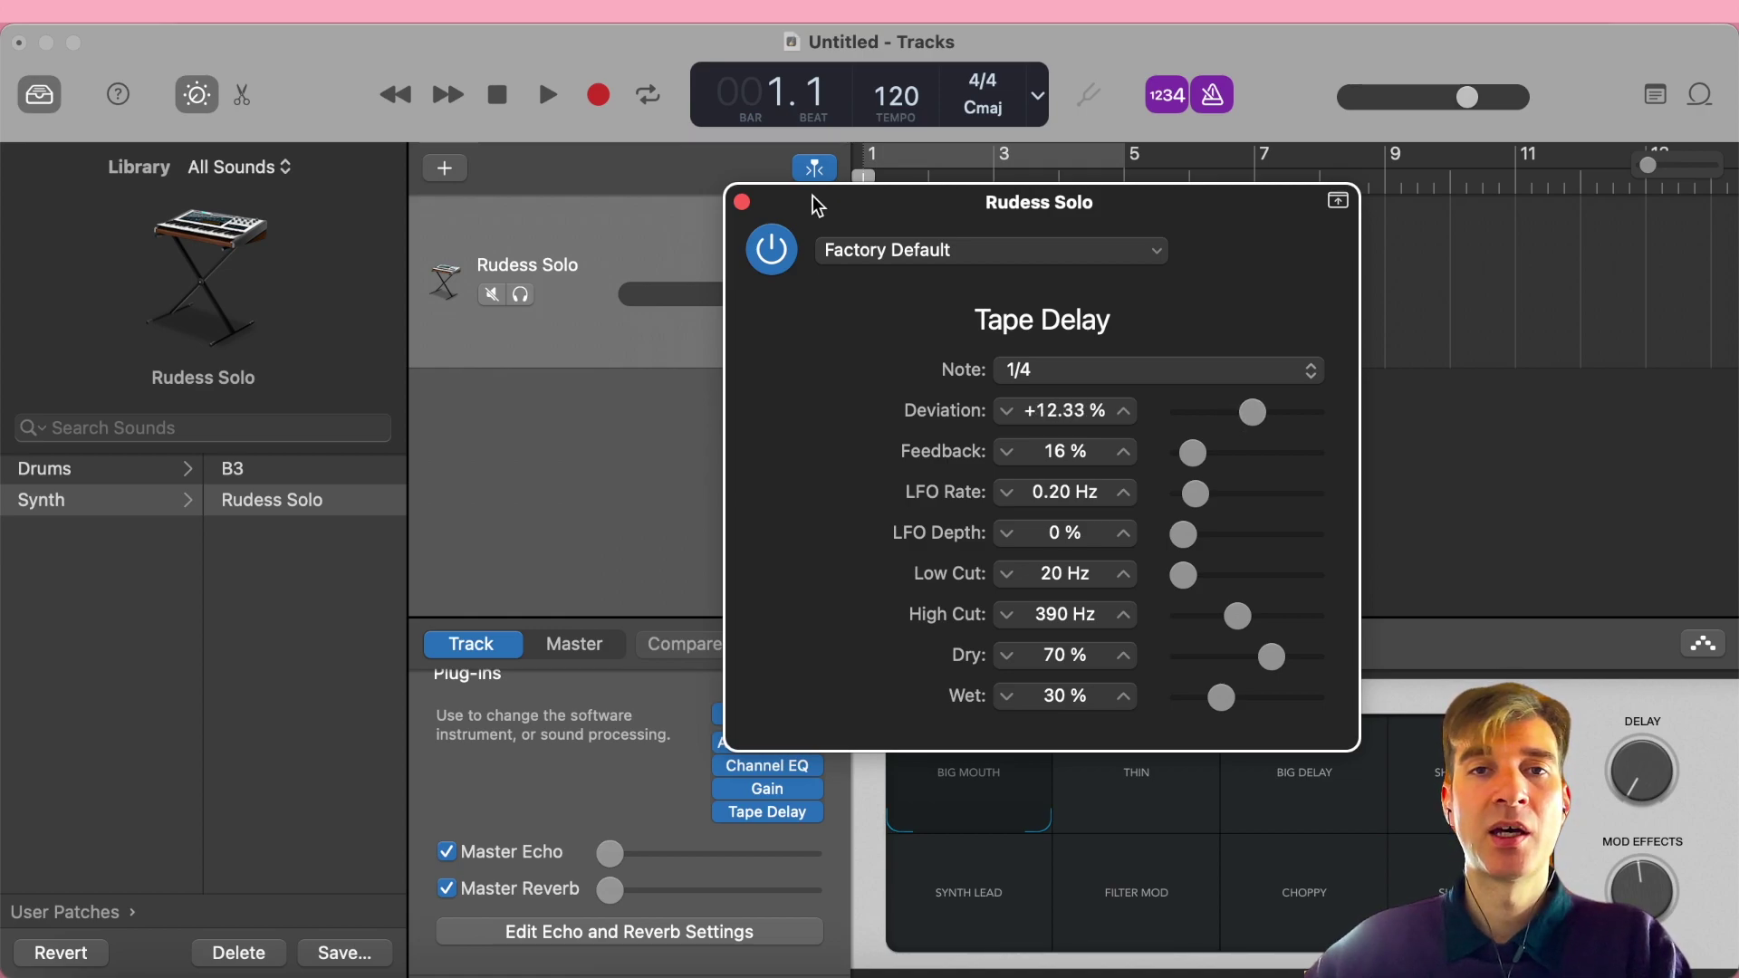
{"action": "left_click", "coordinate": [742, 201]}
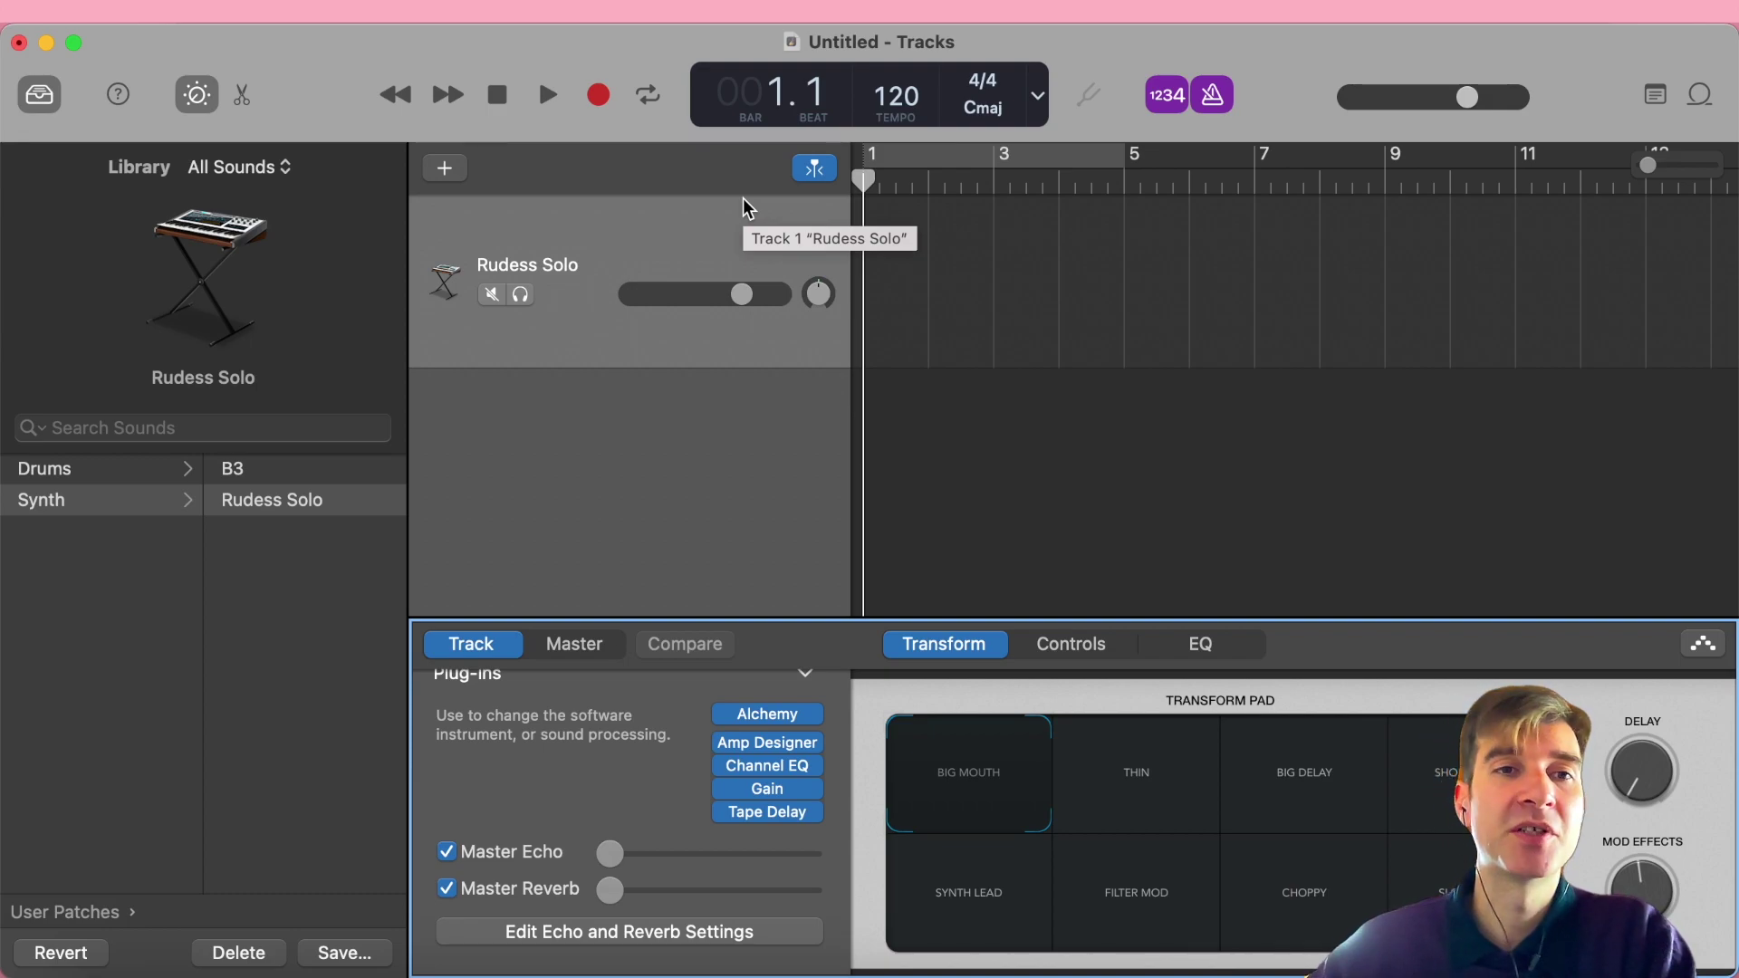
Create a new Drummer track, giving a SoCal drummer with an eight-bar Half-pipe region.
{"action": "left_click", "coordinate": [61, 909]}
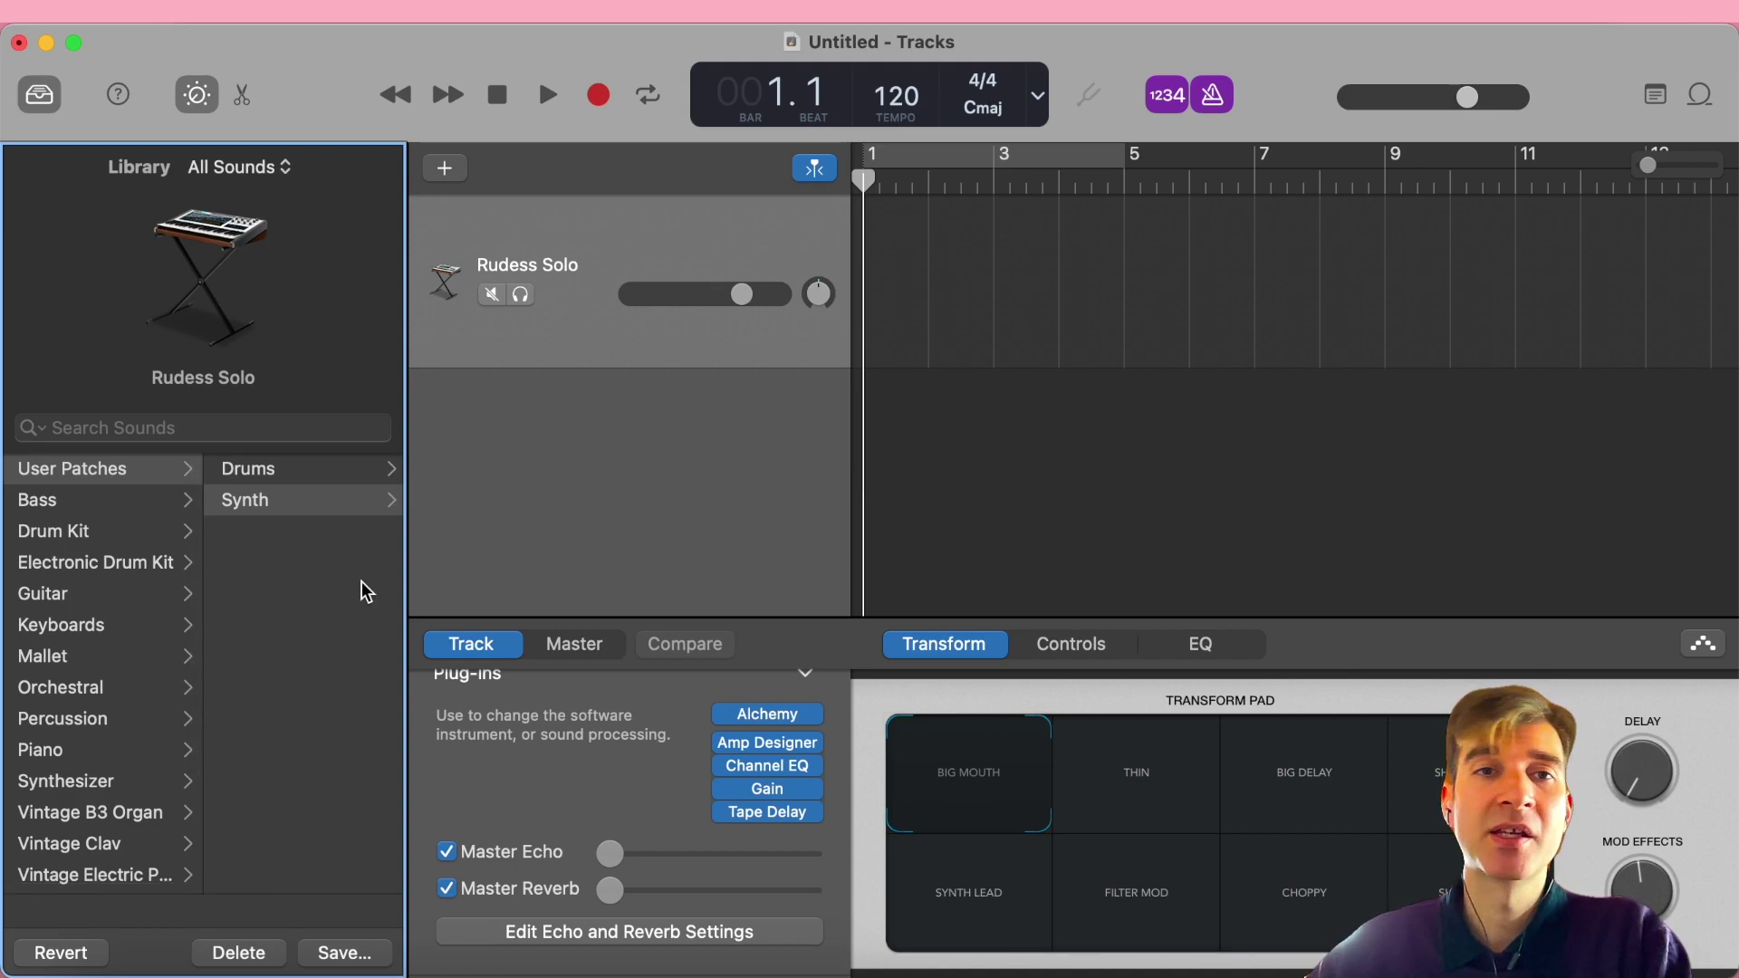
{"action": "left_click", "coordinate": [458, 167]}
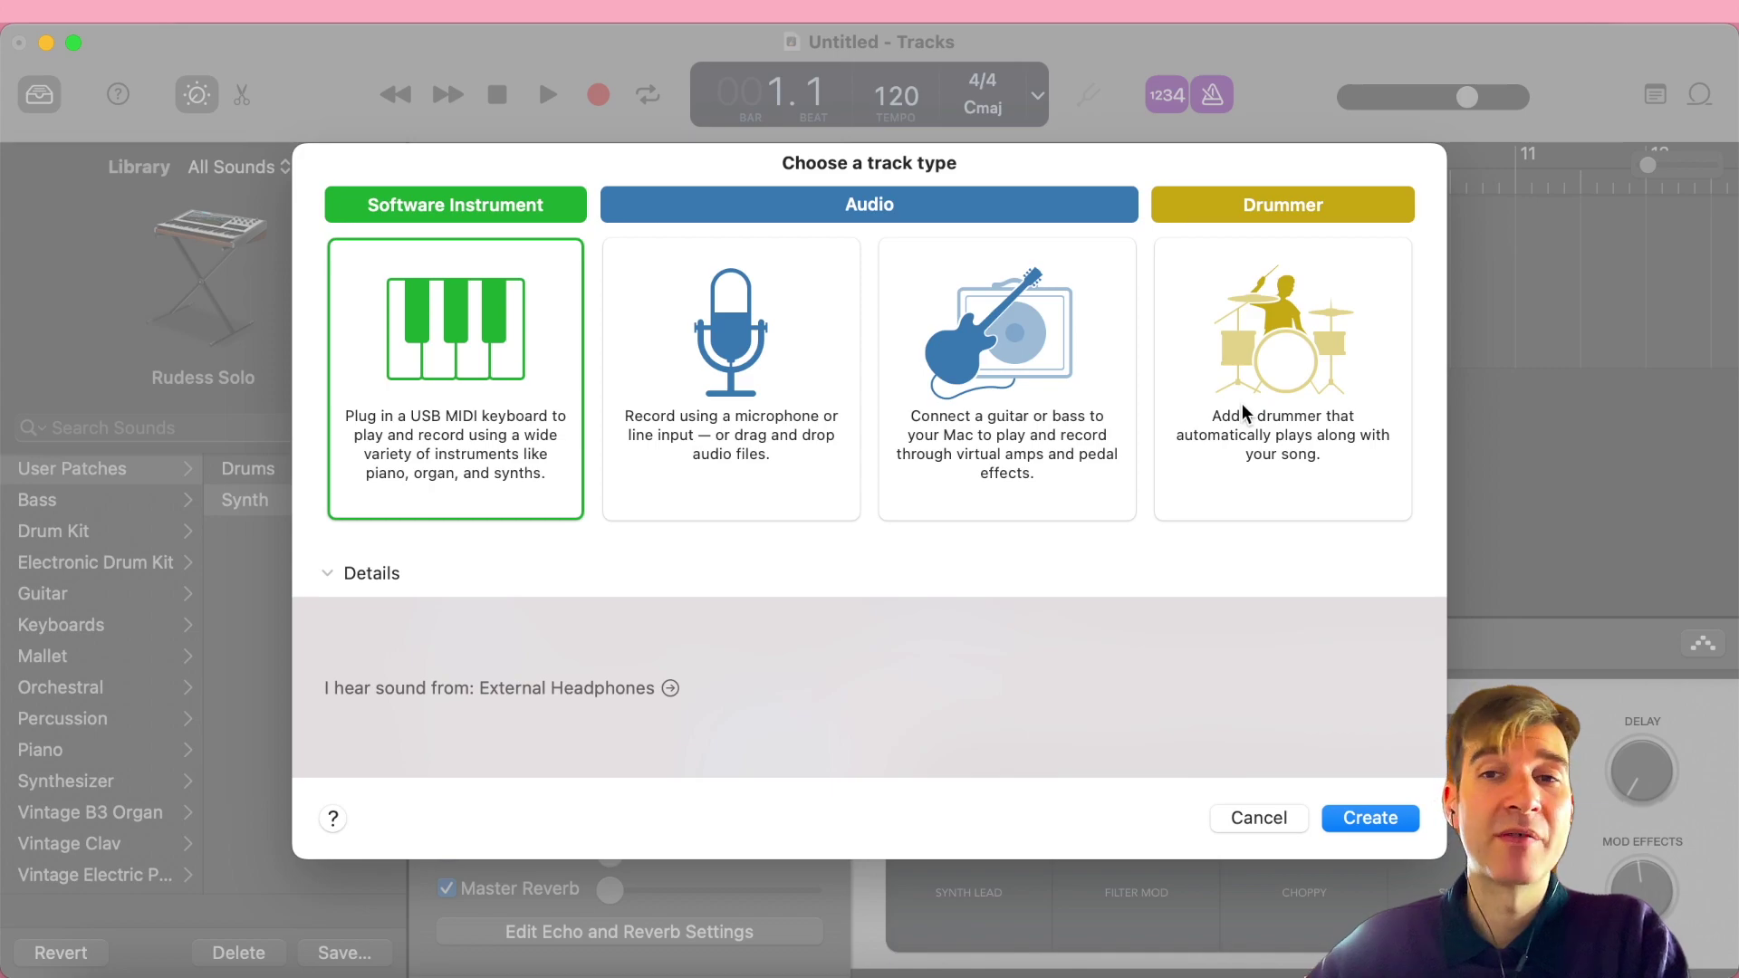
{"action": "left_click", "coordinate": [1304, 356]}
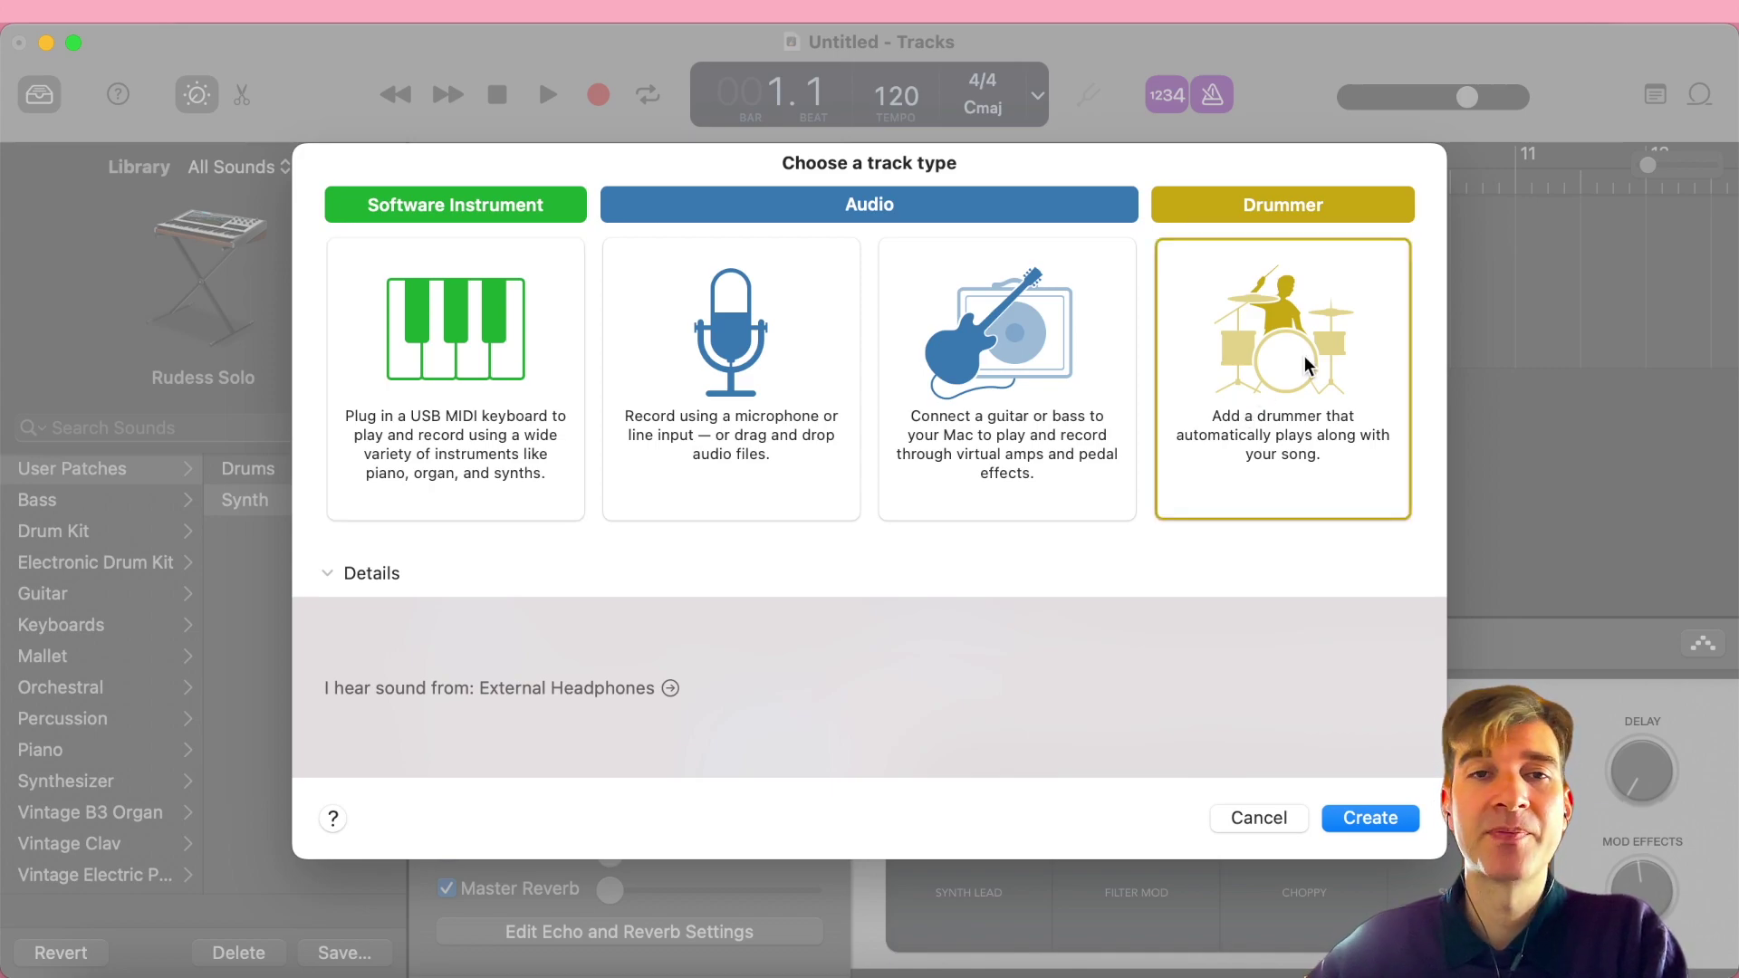
{"action": "left_click", "coordinate": [1370, 818]}
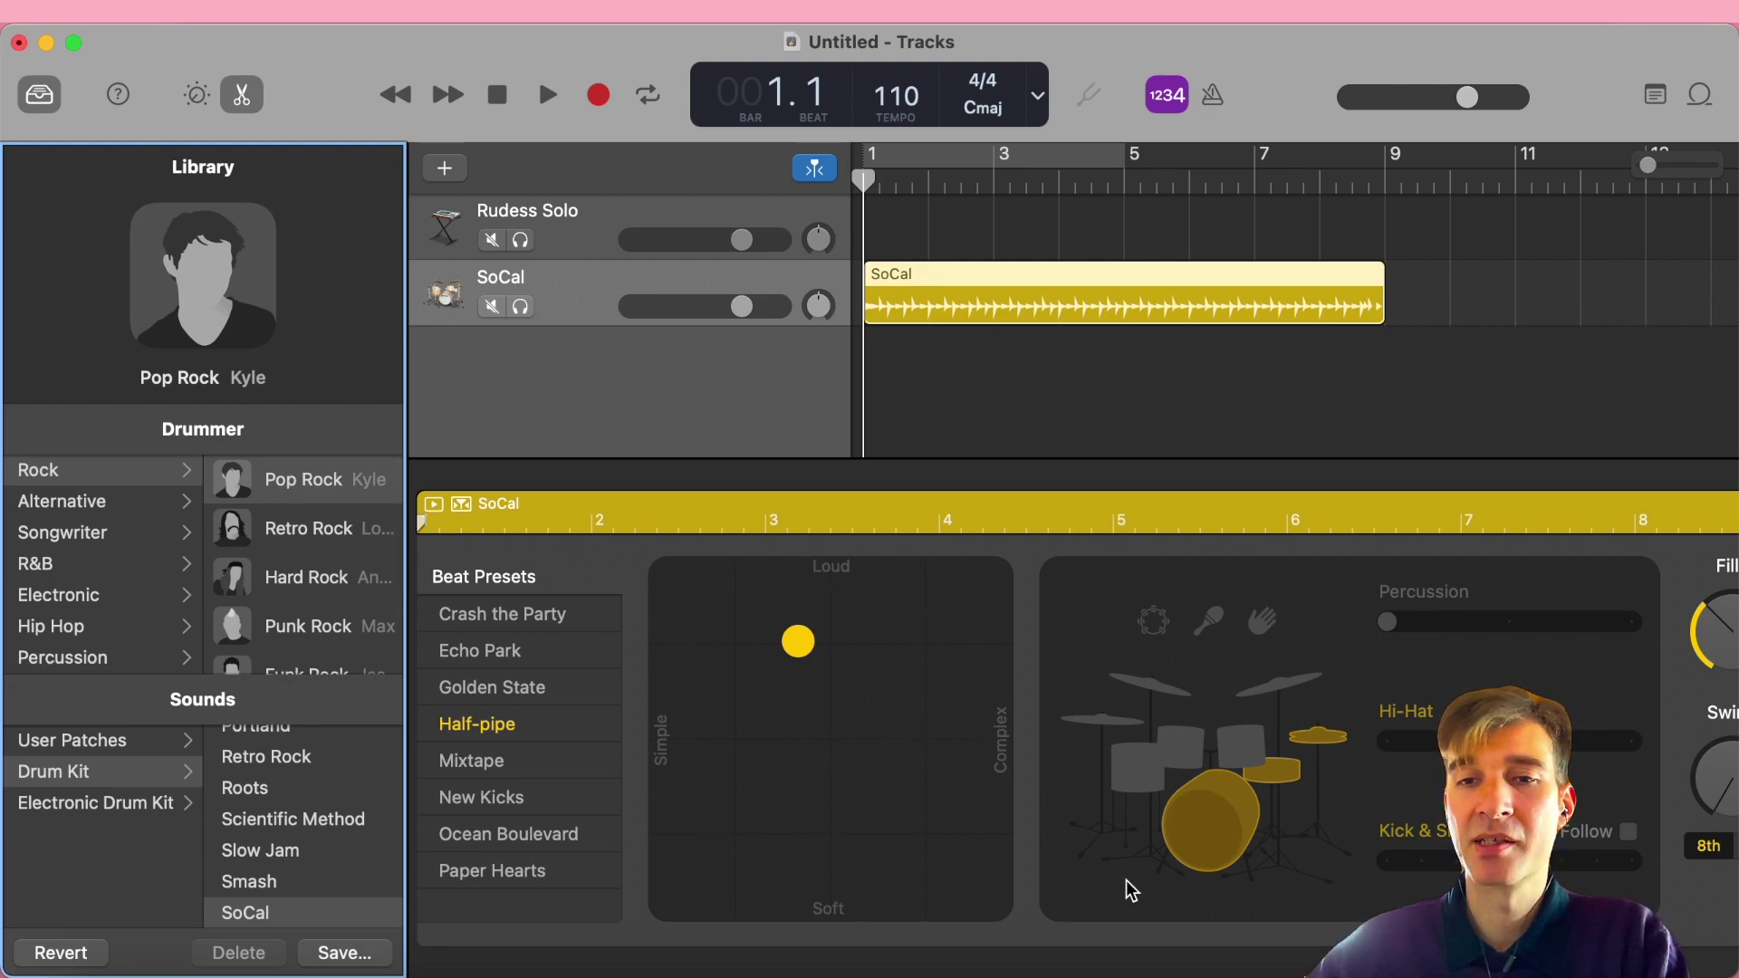
Play the SoCal drummer region briefly, stop playback, and delete the region.
{"action": "scroll", "coordinate": [1126, 879], "scroll_direction": "right", "scroll_amount": 2}
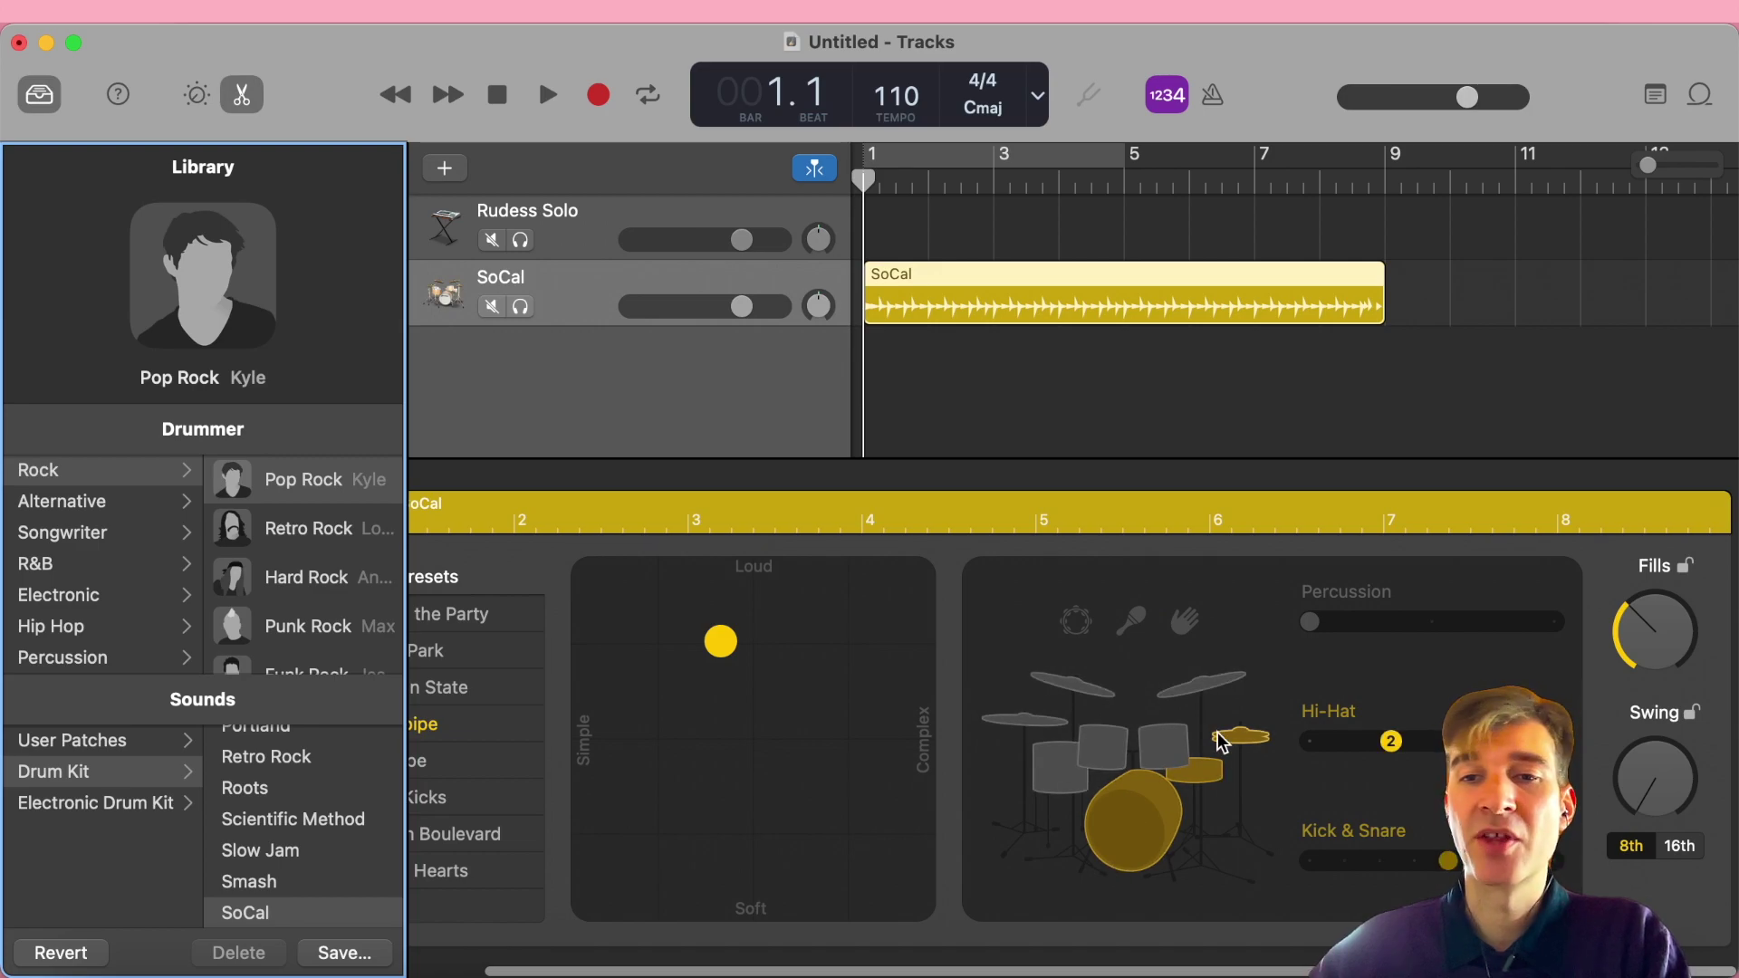
{"action": "scroll", "coordinate": [1420, 602], "scroll_direction": "left", "scroll_amount": 2}
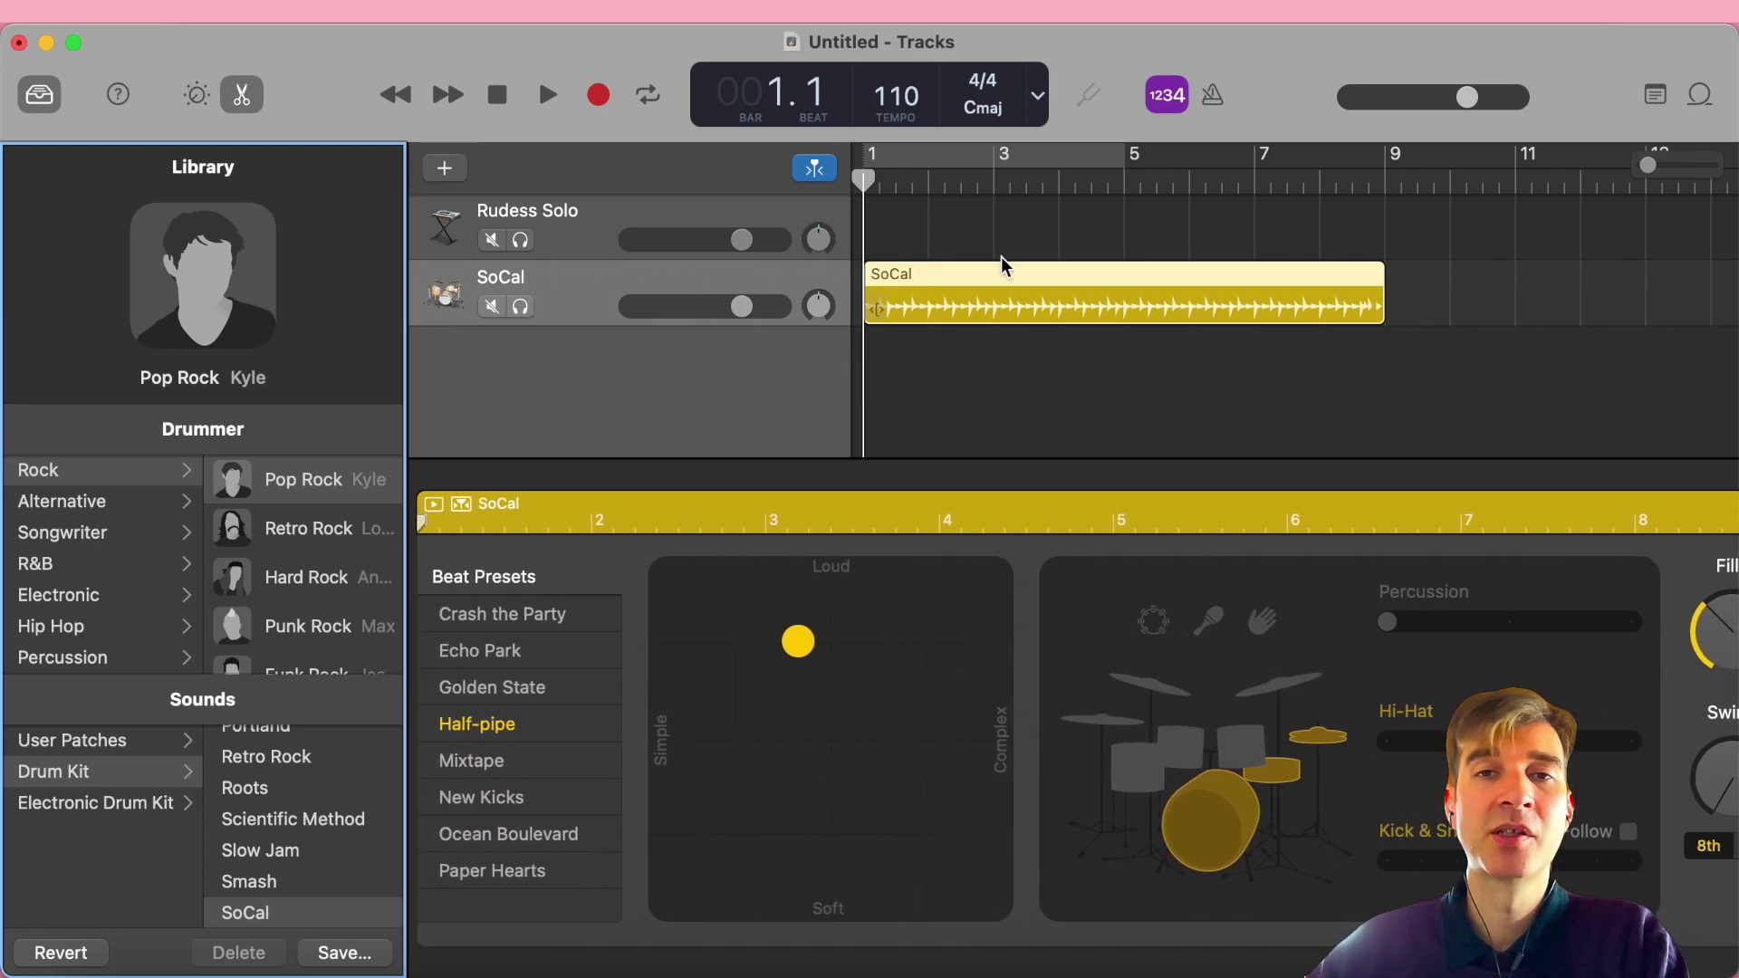
{"action": "key", "text": "space"}
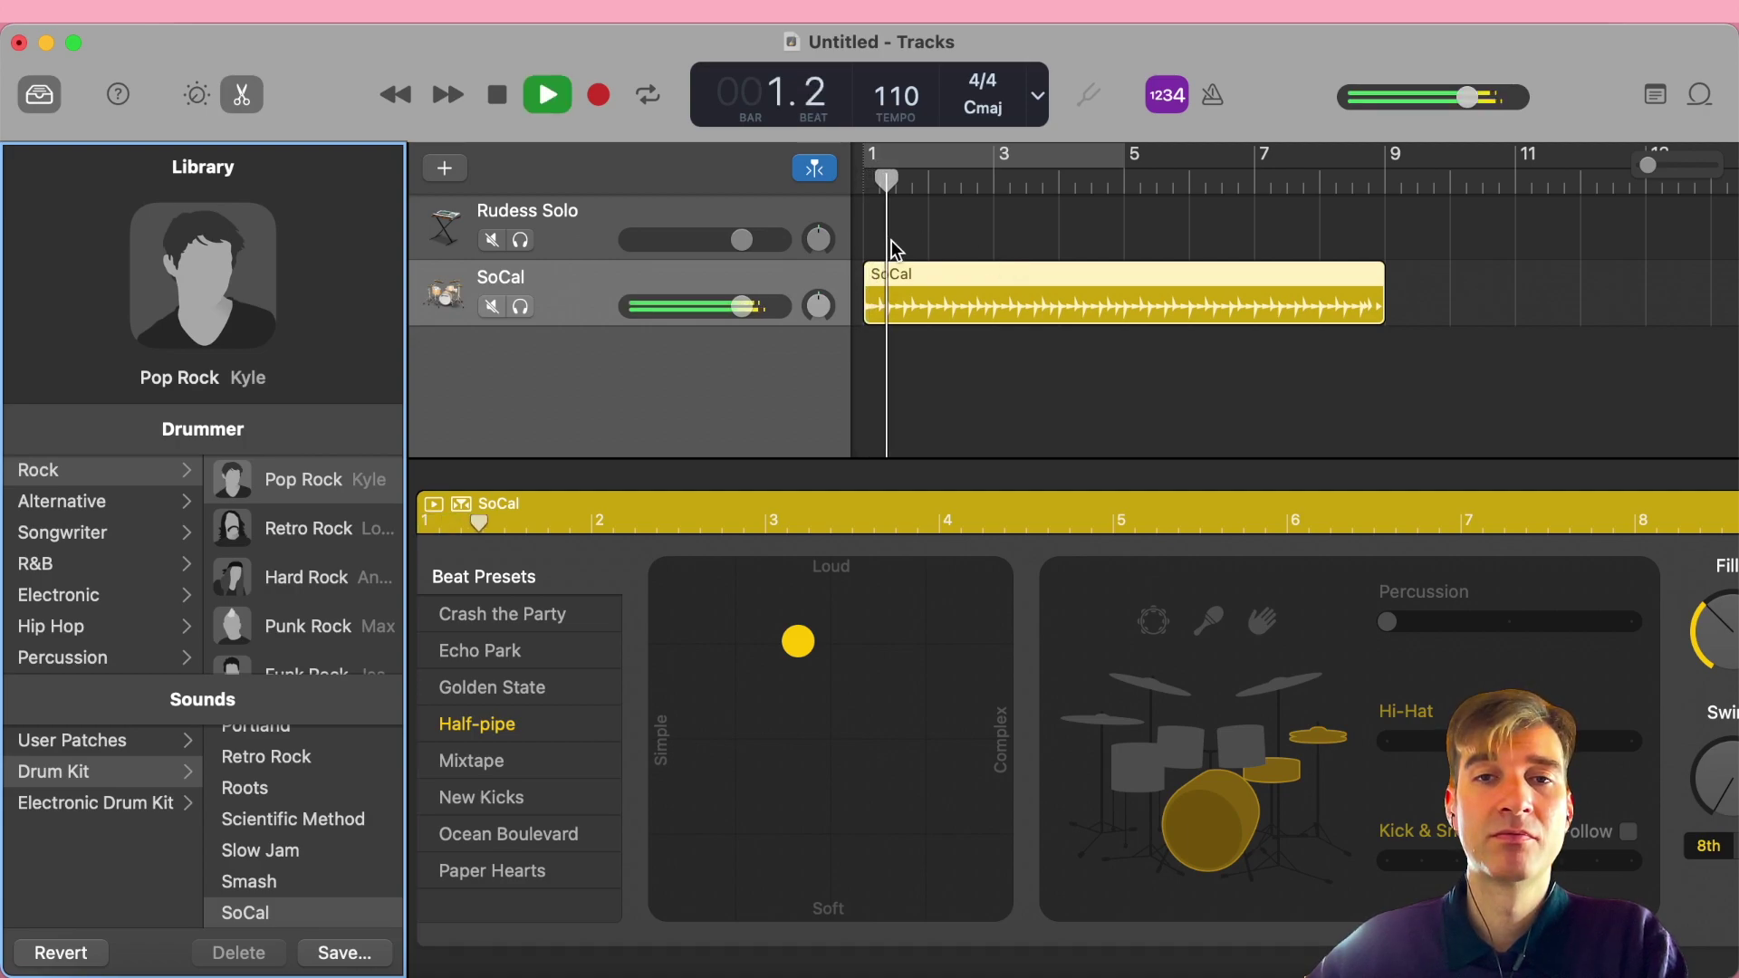
{"action": "key", "text": "space"}
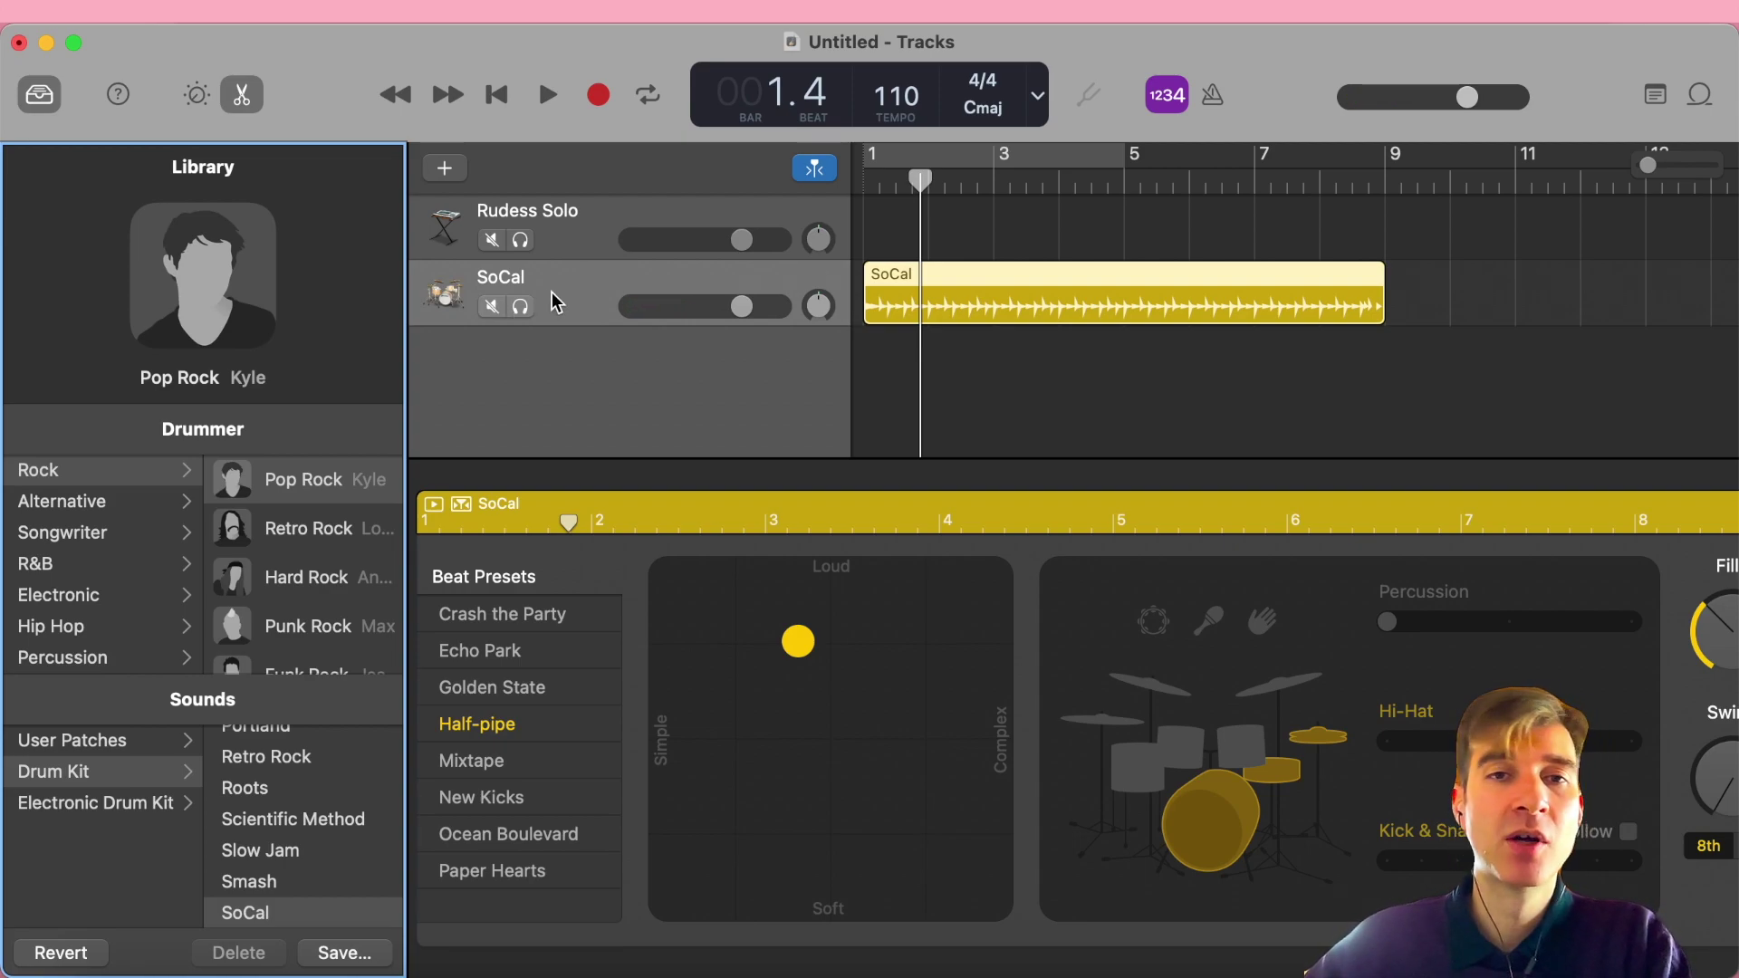
{"action": "key", "text": "BackSpace"}
Delete the drummer track and switch the remaining track to the Drum Kit > SoCal patch without saving.
{"action": "key", "text": "super+BackSpace"}
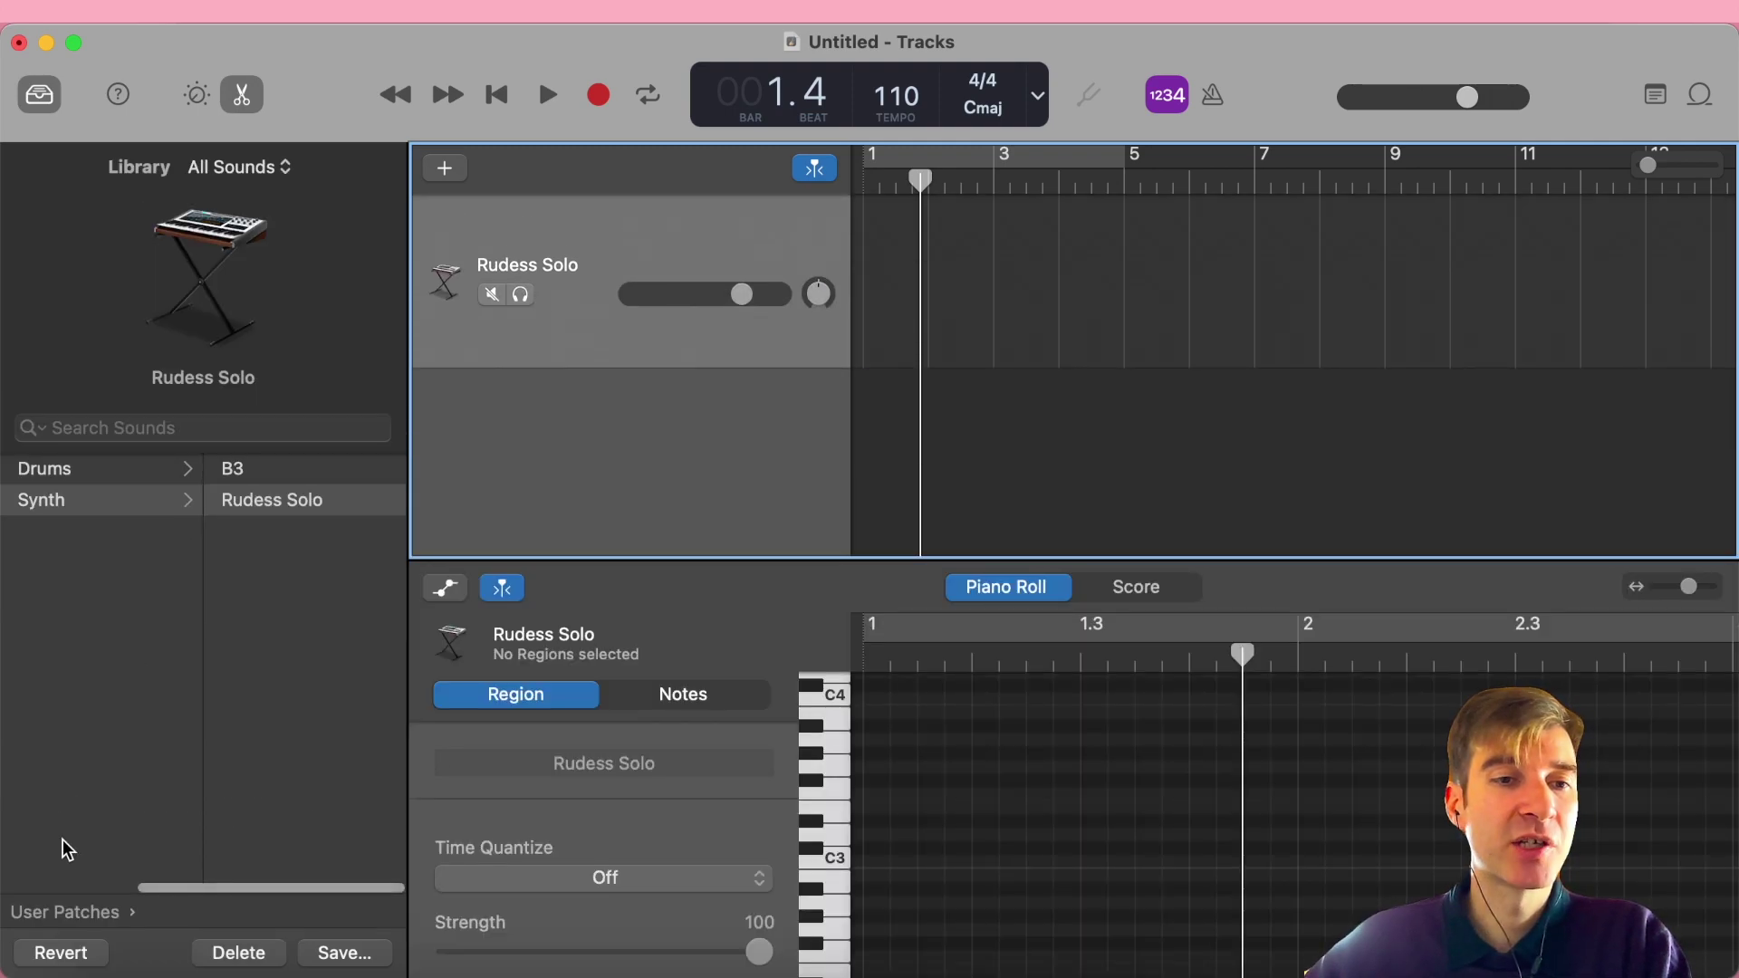
{"action": "left_click", "coordinate": [49, 908]}
{"action": "left_click", "coordinate": [70, 531]}
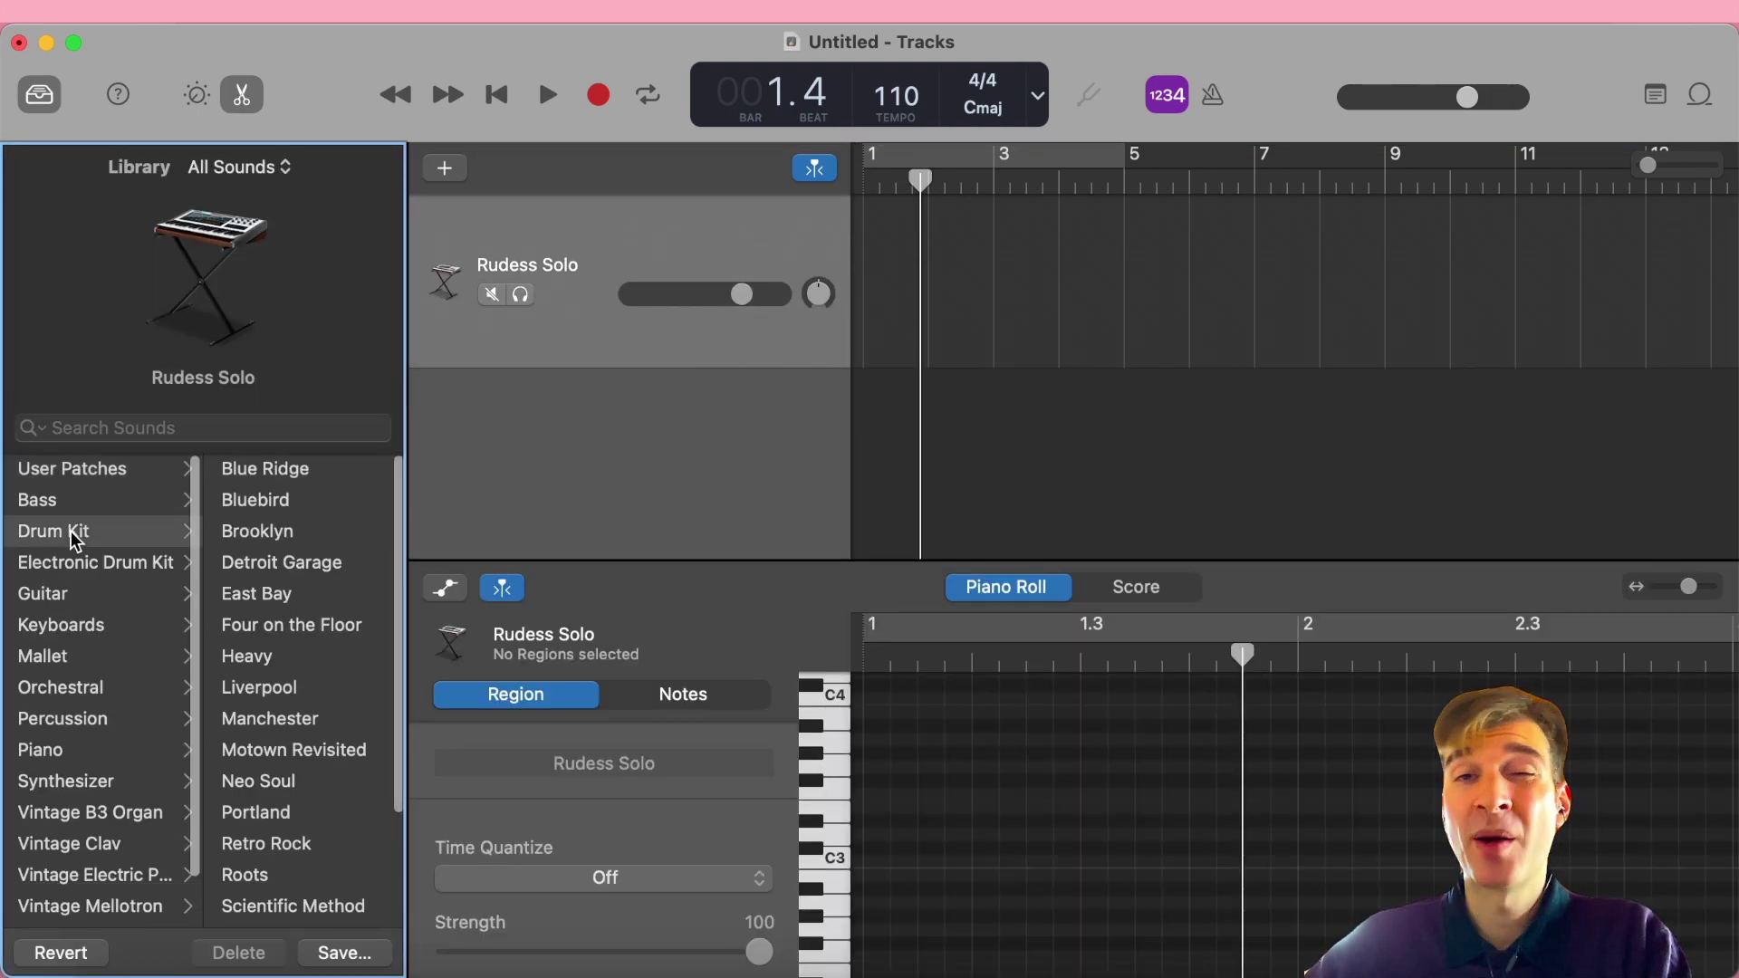
{"action": "scroll", "coordinate": [288, 734], "scroll_direction": "down", "scroll_amount": 3}
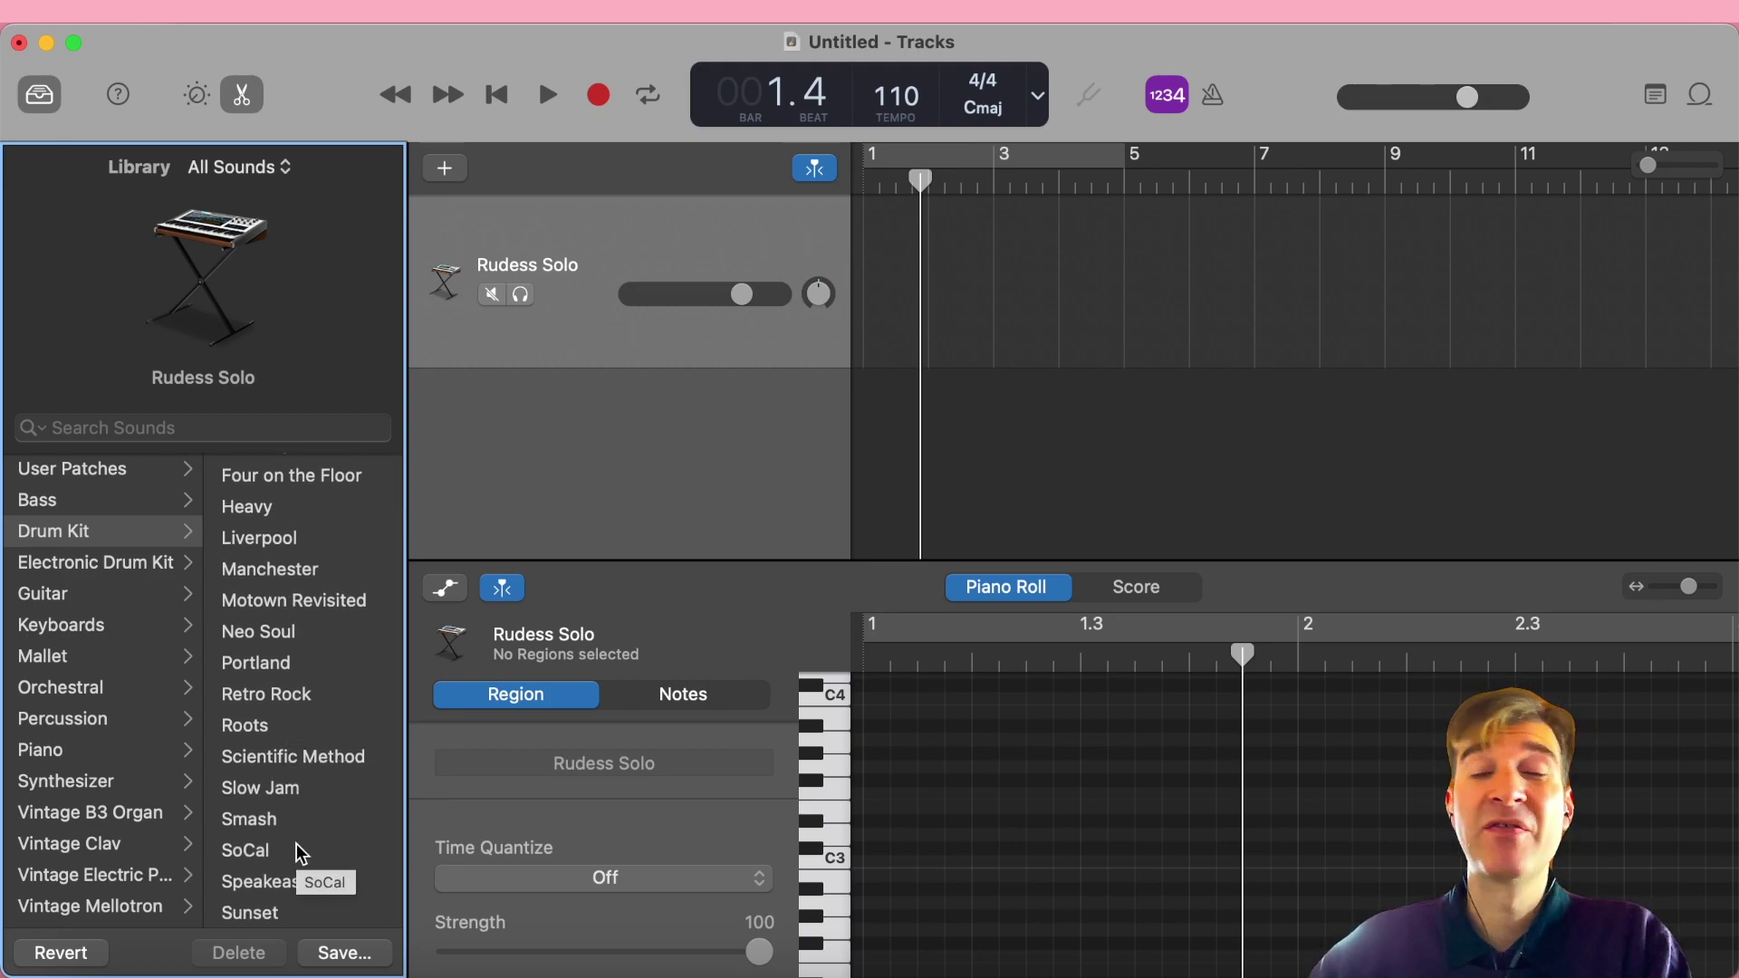
{"action": "left_click", "coordinate": [247, 849]}
{"action": "left_click", "coordinate": [896, 468]}
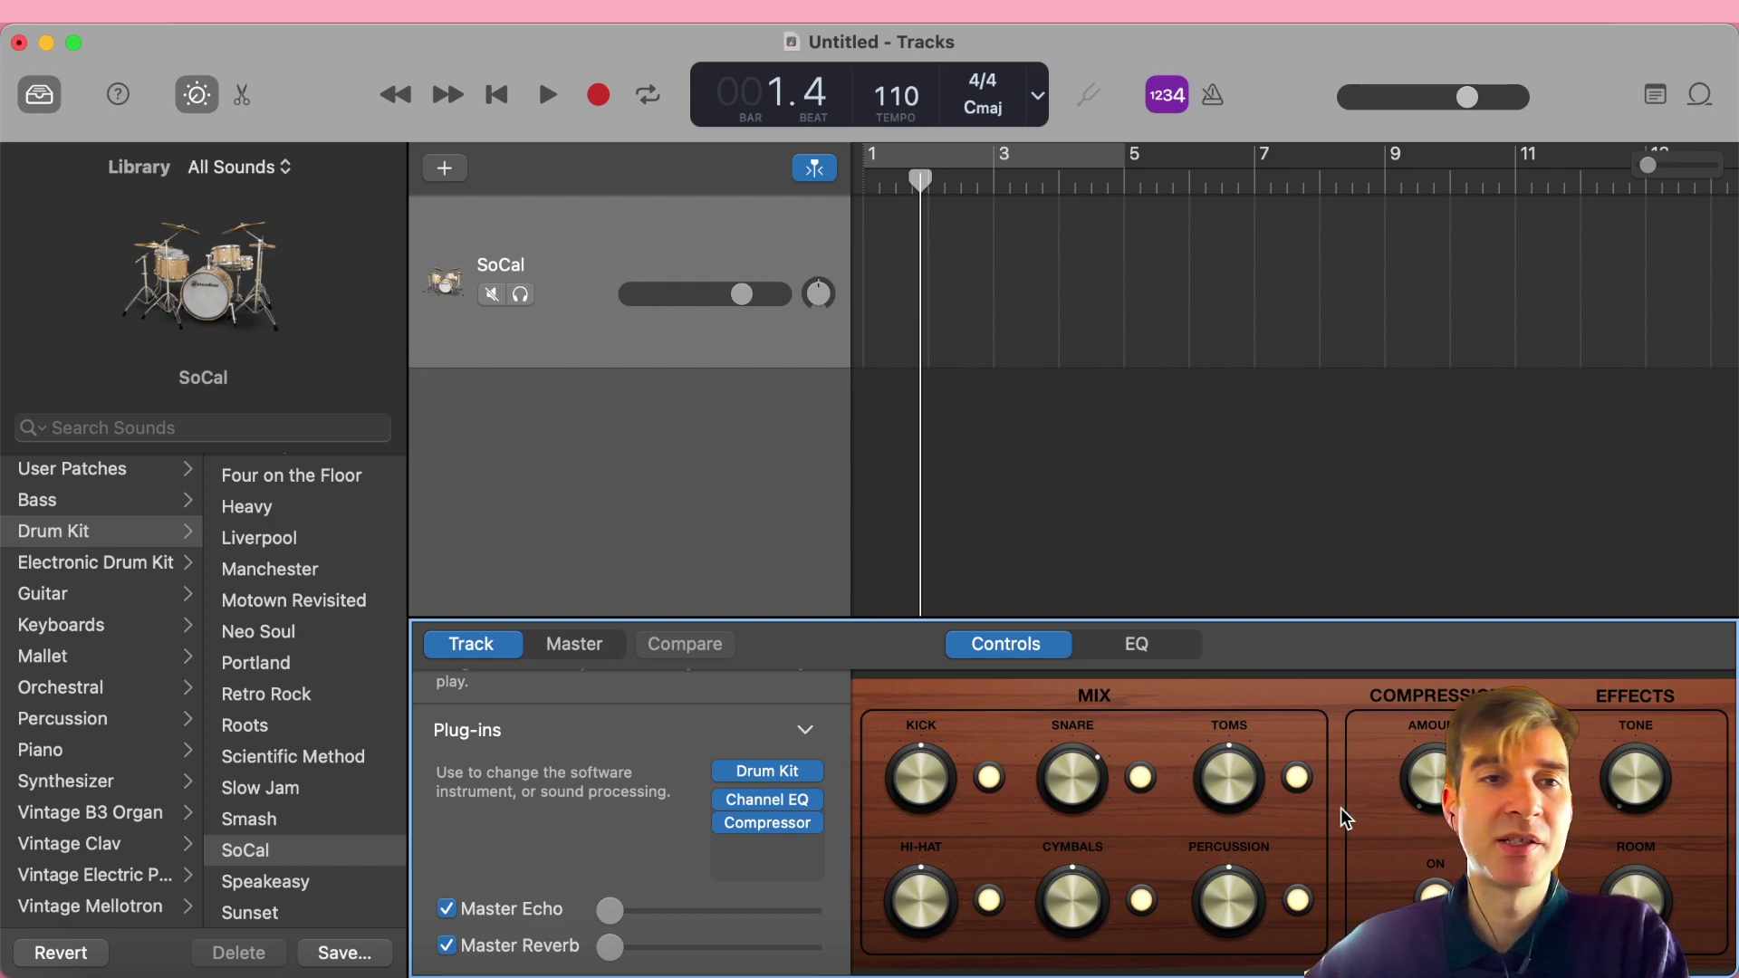
Load the Aggressive patch from User Patches > Drums onto the track.
{"action": "left_click", "coordinate": [73, 469]}
{"action": "left_click", "coordinate": [237, 471]}
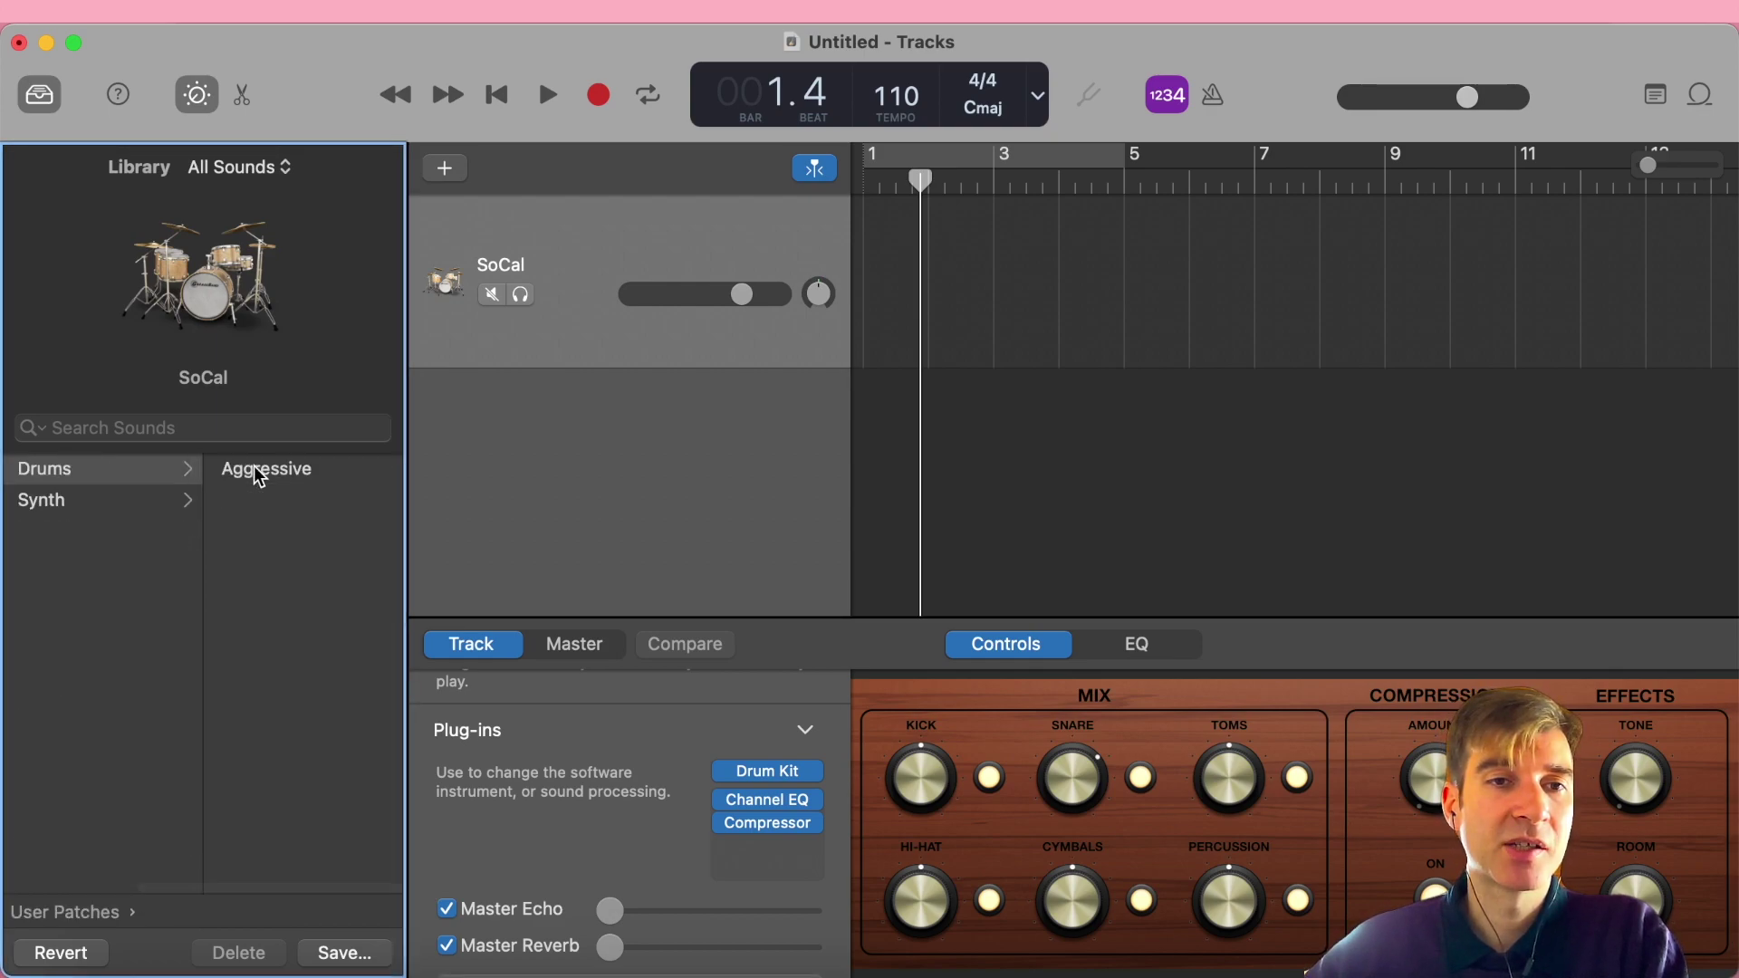
{"action": "left_click", "coordinate": [263, 471]}
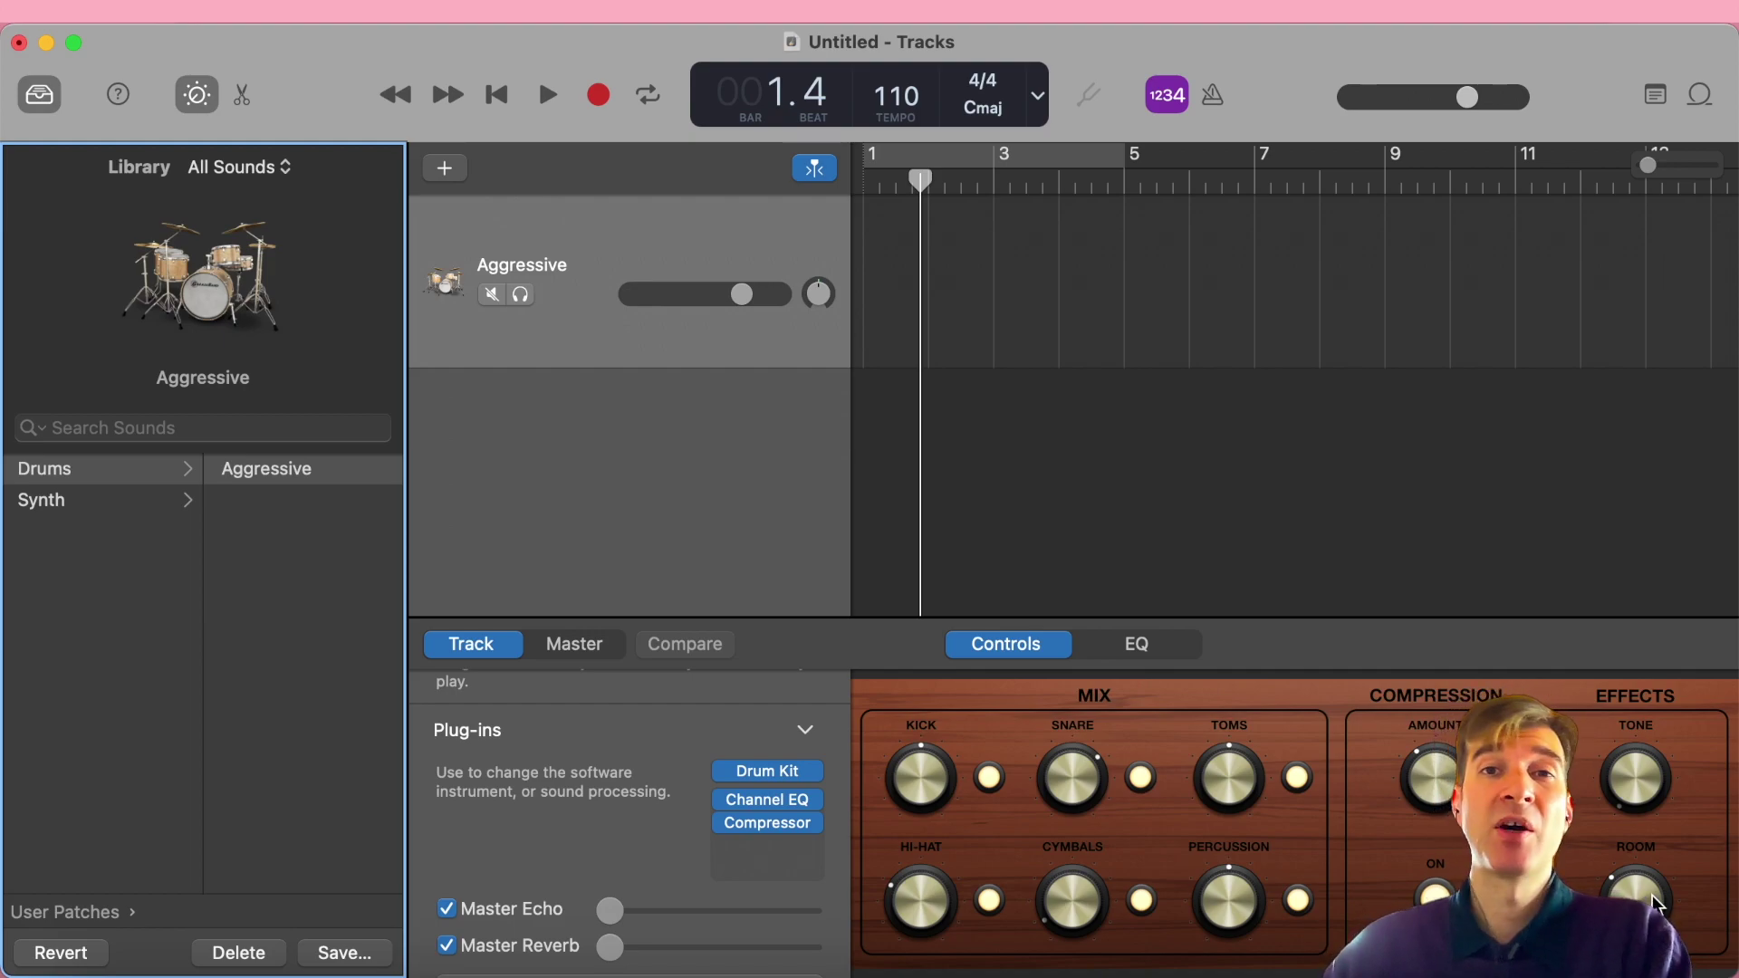
Browse the Library from the top categories to Orchestral, then Bass, then back to Orchestral.
{"action": "left_click", "coordinate": [74, 915]}
{"action": "scroll", "coordinate": [96, 753], "scroll_direction": "down", "scroll_amount": 3}
{"action": "scroll", "coordinate": [95, 752], "scroll_direction": "up", "scroll_amount": 3}
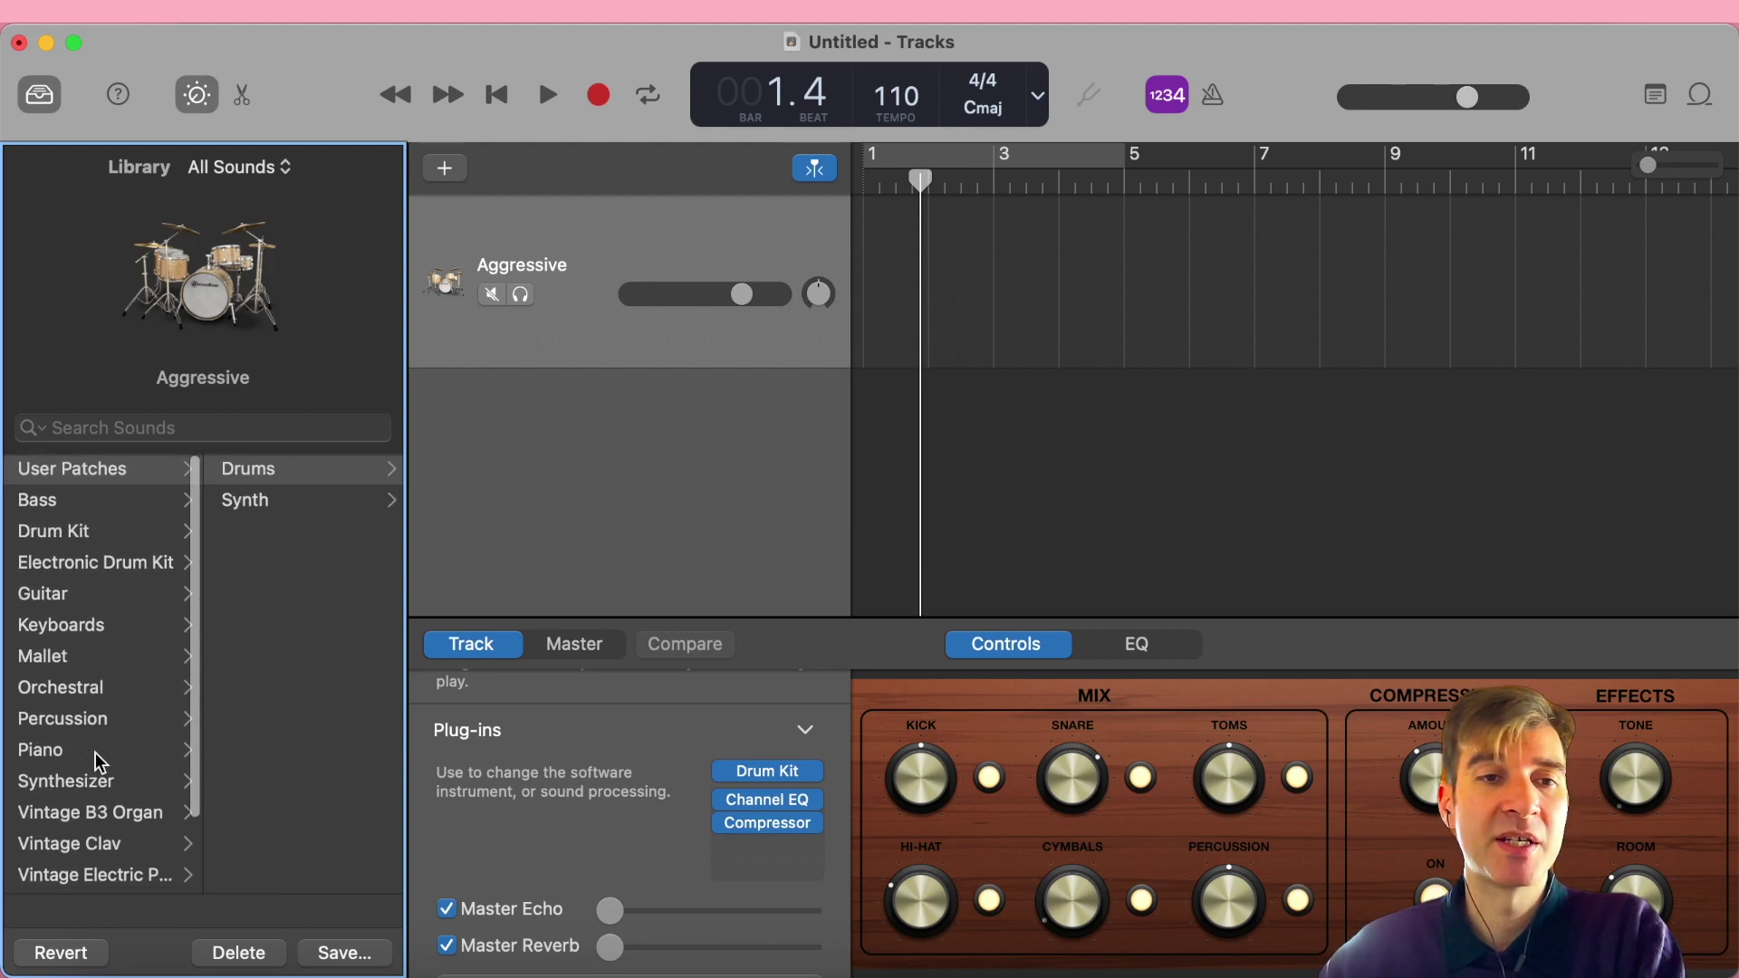
{"action": "left_click", "coordinate": [85, 687]}
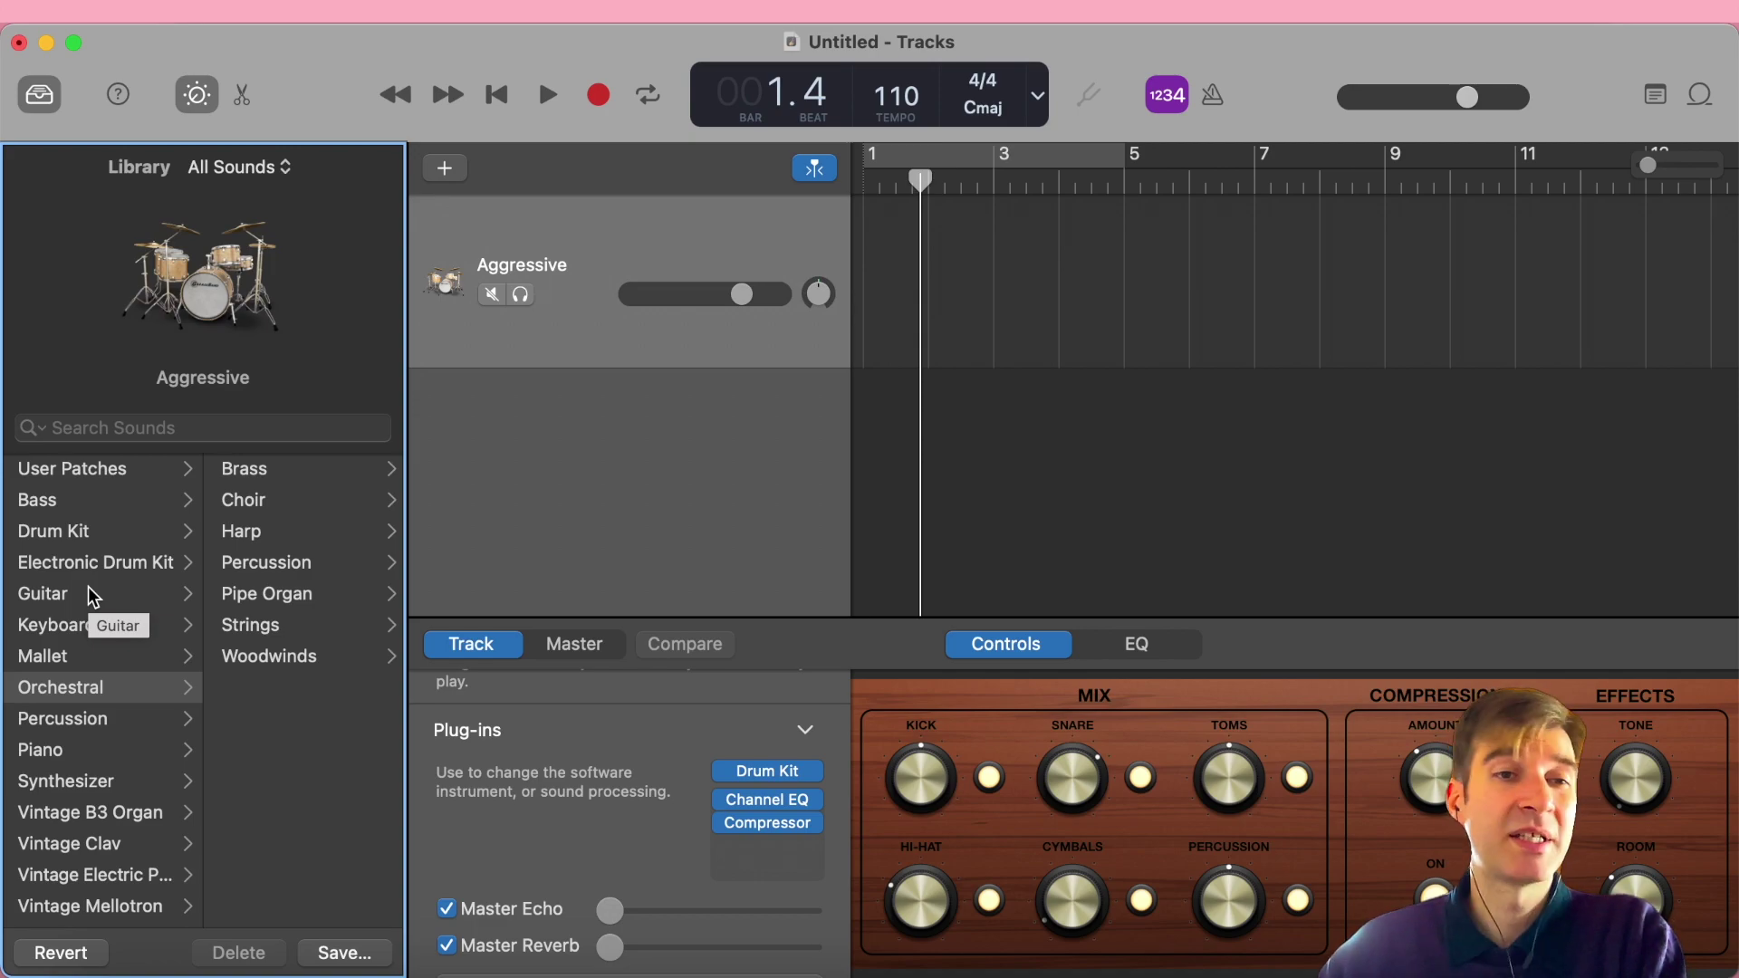
{"action": "left_click", "coordinate": [67, 504]}
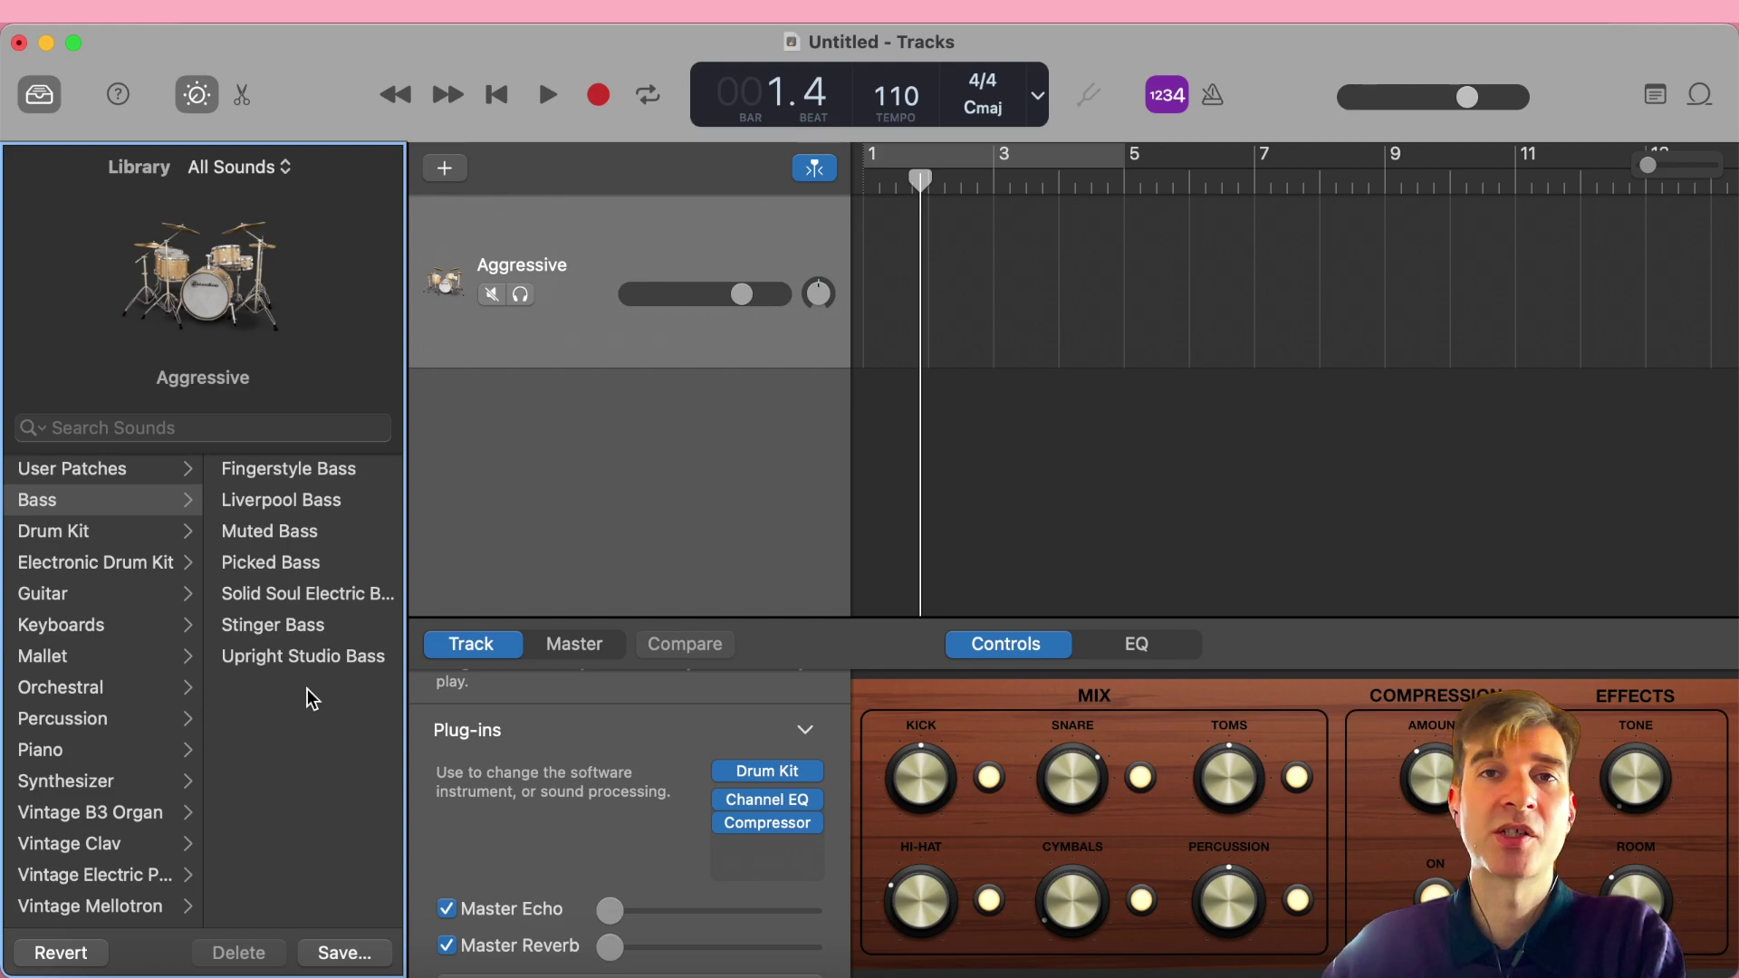
{"action": "left_click", "coordinate": [101, 687]}
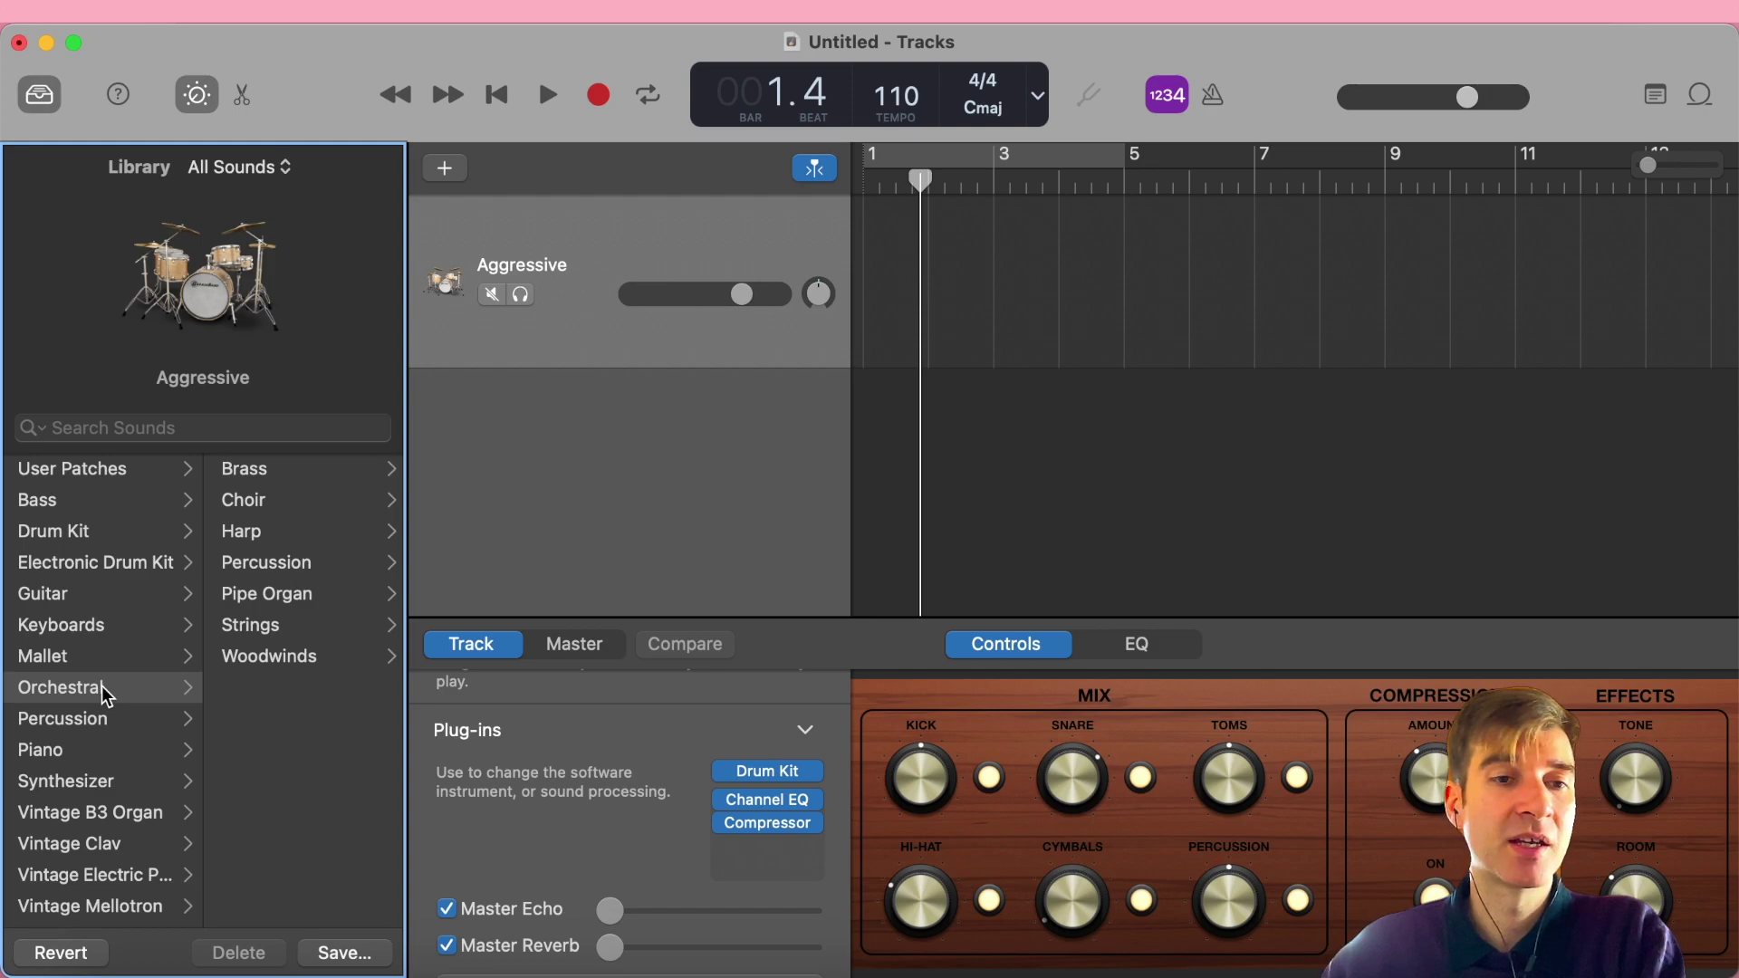
{"action": "scroll", "coordinate": [102, 687], "scroll_direction": "down", "scroll_amount": 2}
{"action": "scroll", "coordinate": [102, 686], "scroll_direction": "up", "scroll_amount": 2}
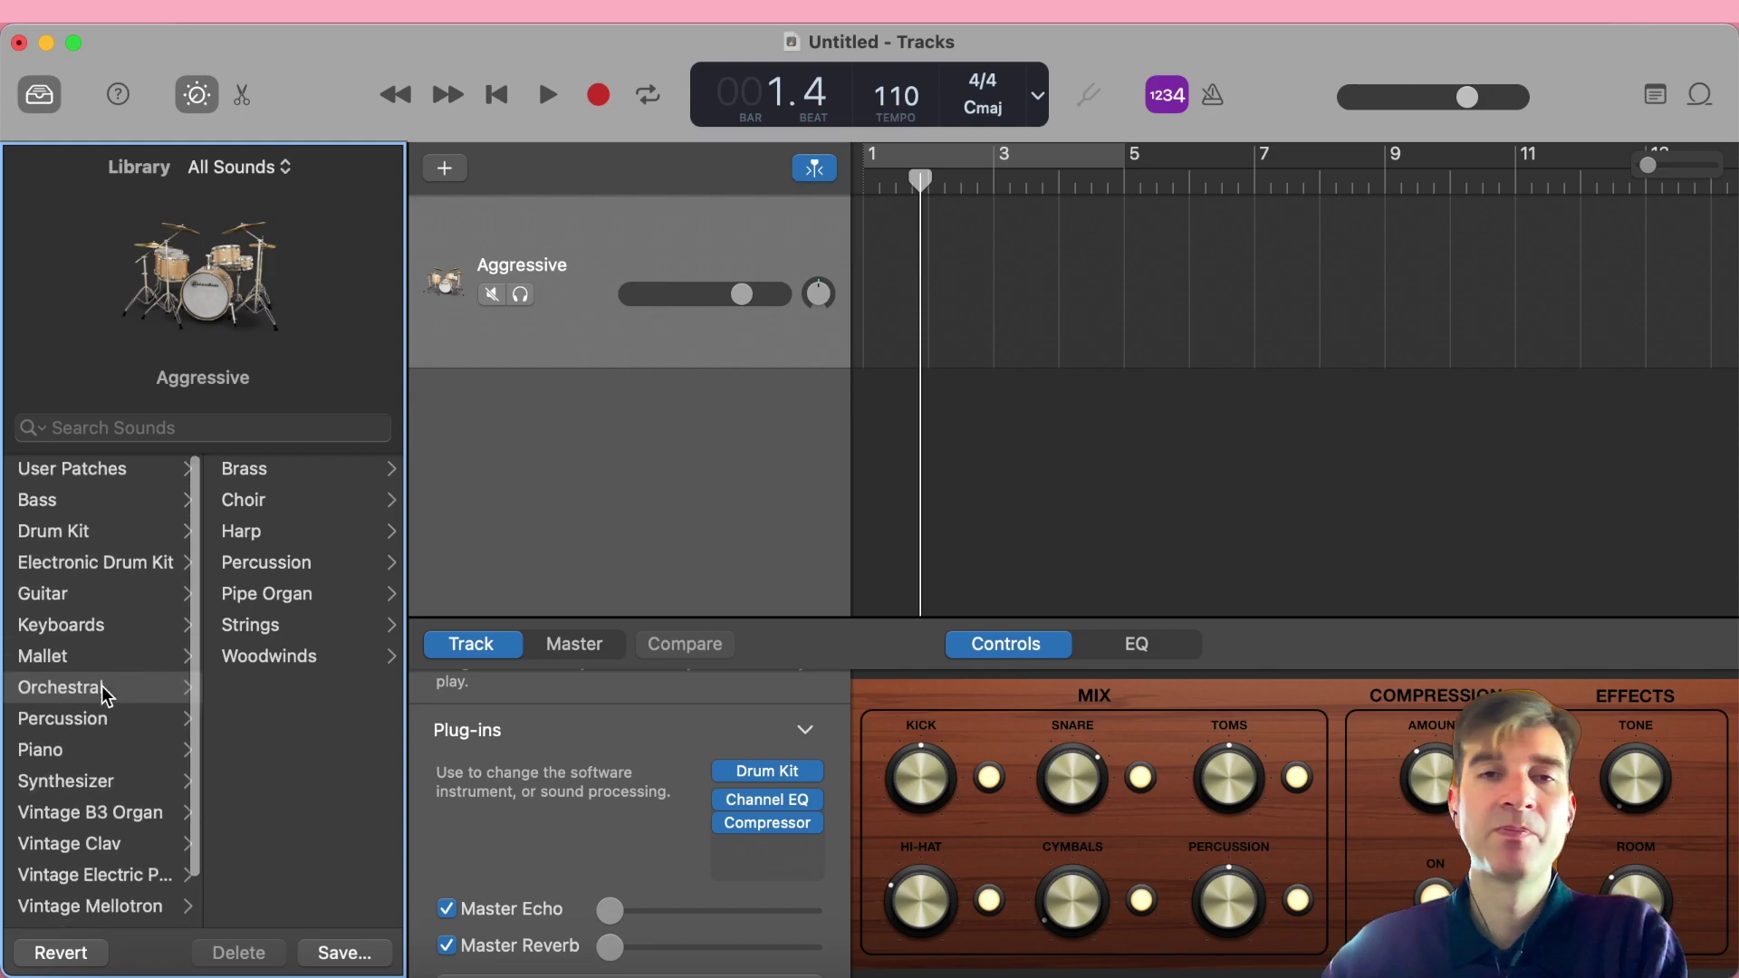